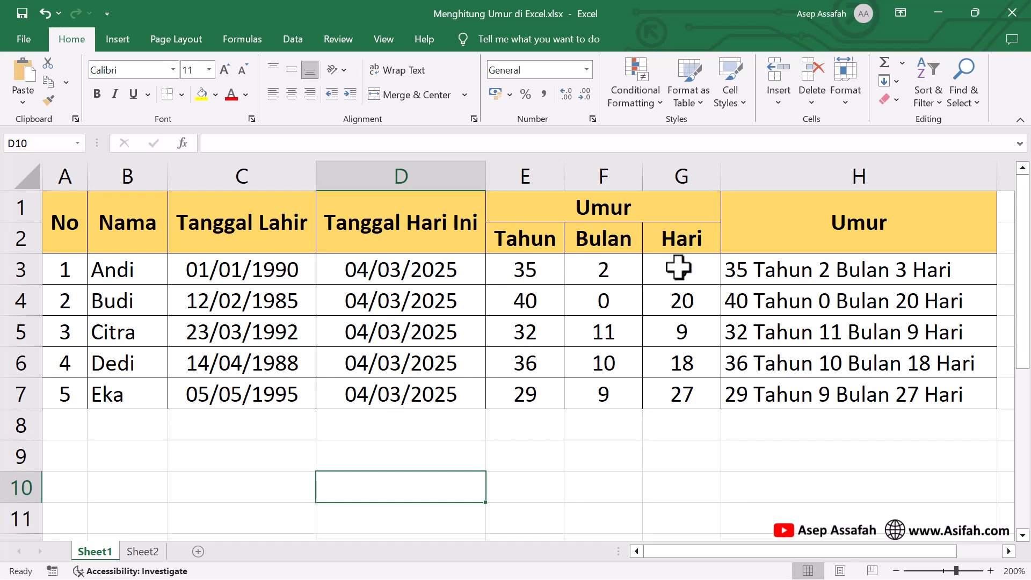
click(142, 551)
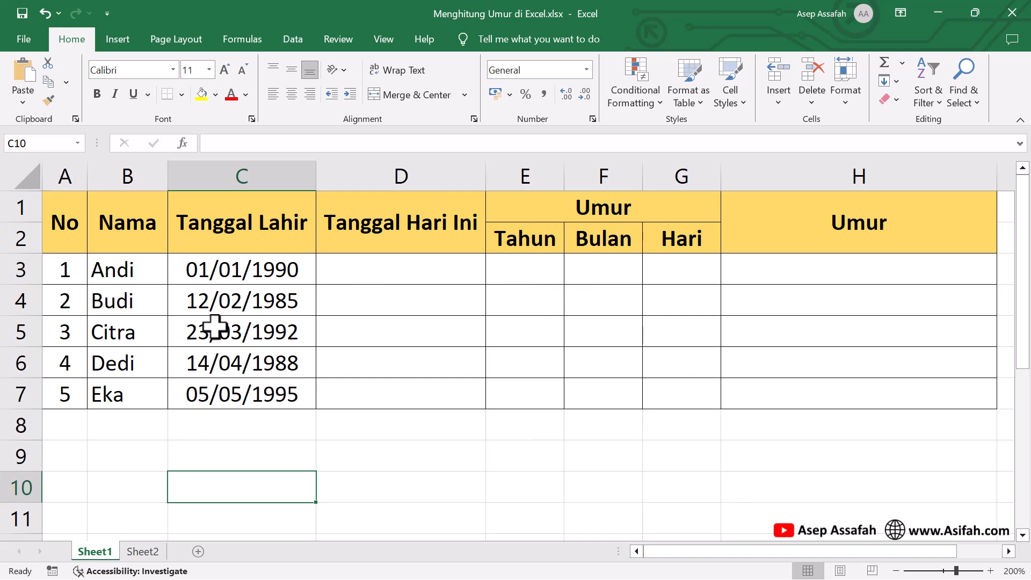
Step: Replace the date of birth in cell C3 with a new one in day-month-year order
click(265, 269)
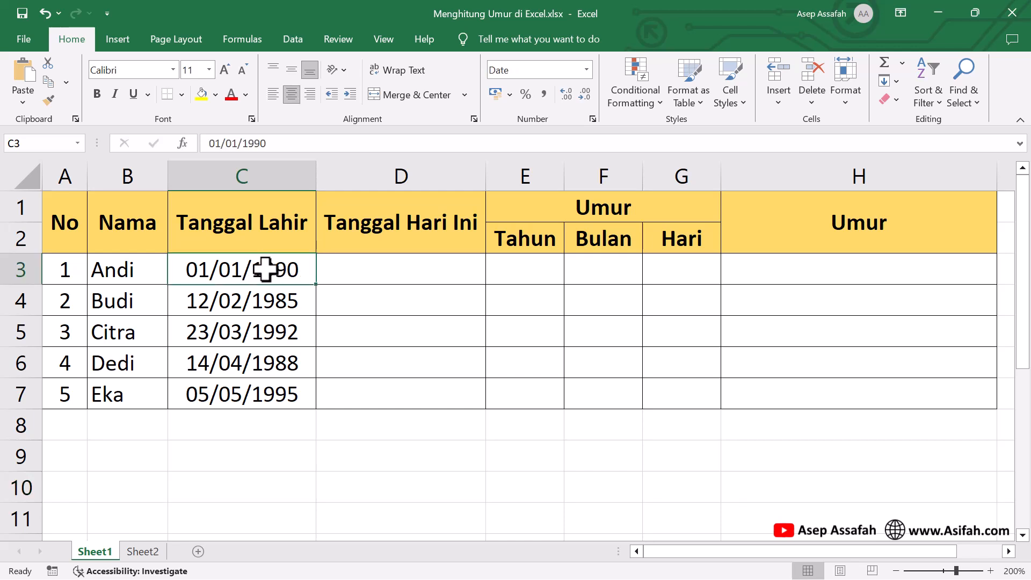
key(Delete)
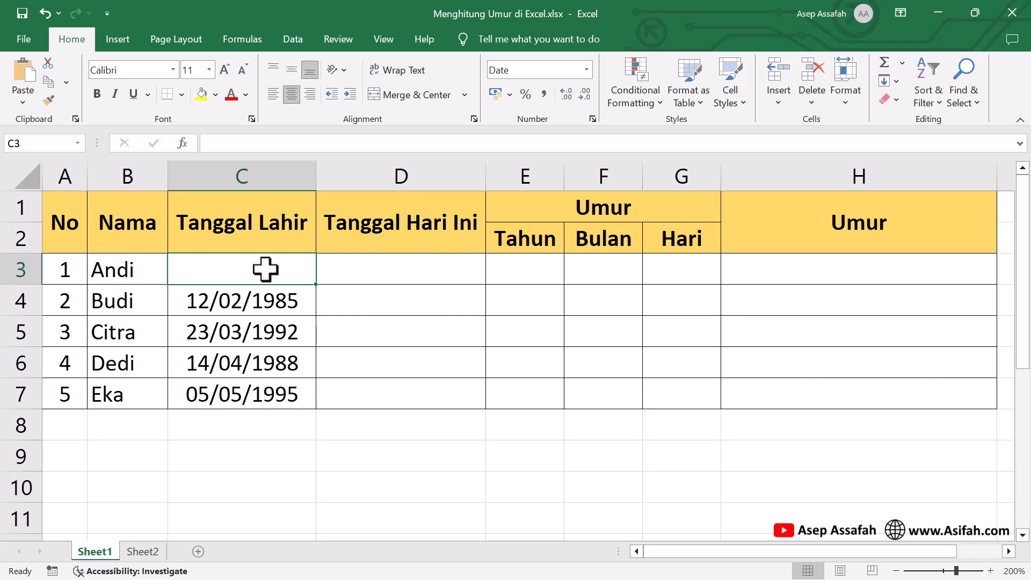
text(12-)
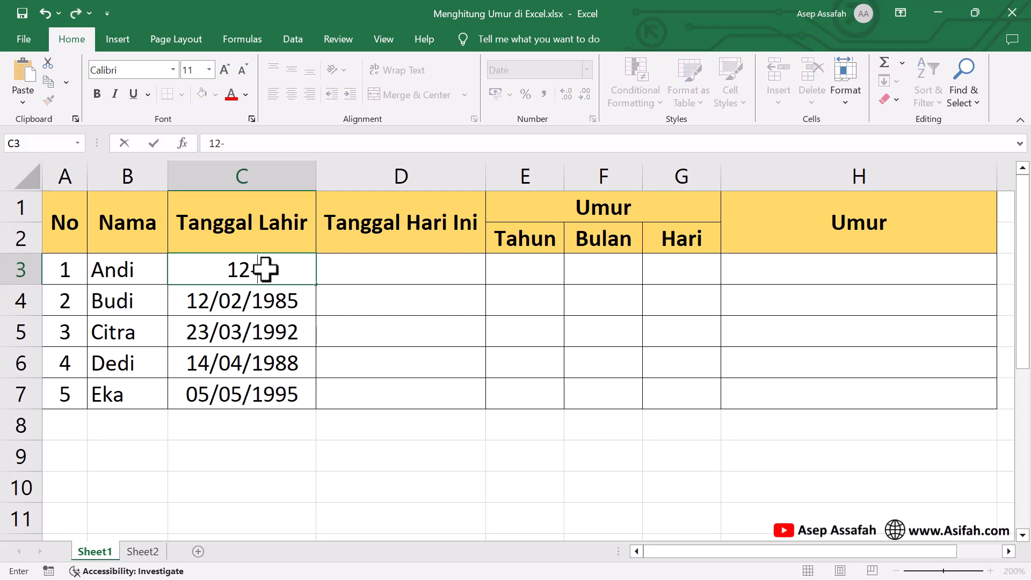
text(09-2009)
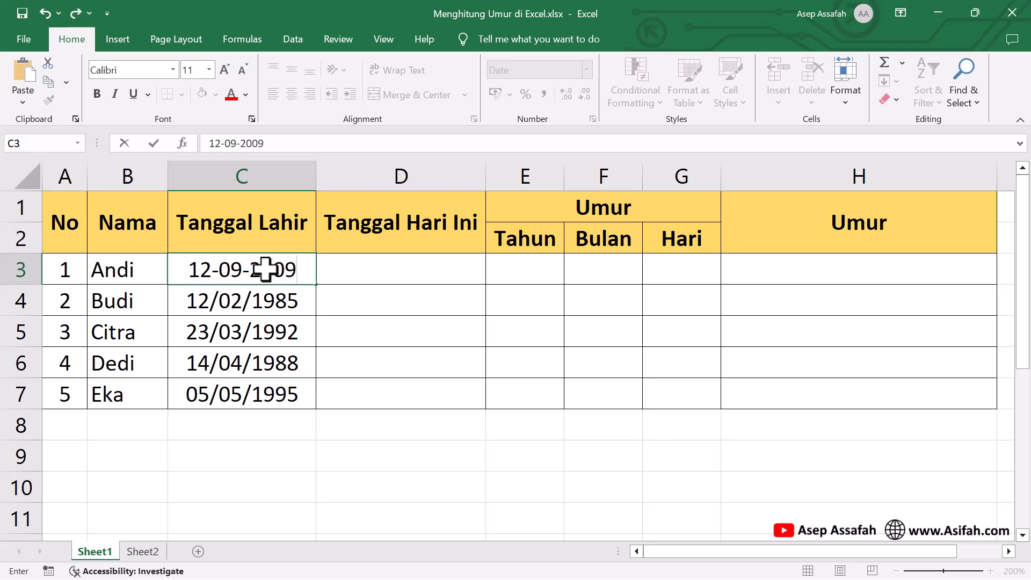
click(195, 301)
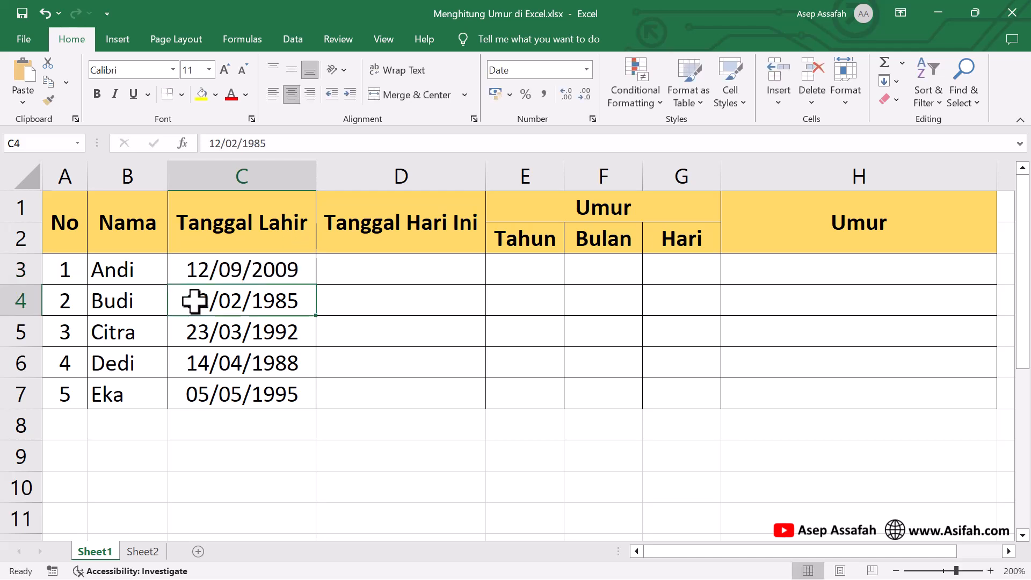
Step: Try the Long Date format on cell C3 with column C autofitted to its contents, and undo the column resizing
click(234, 271)
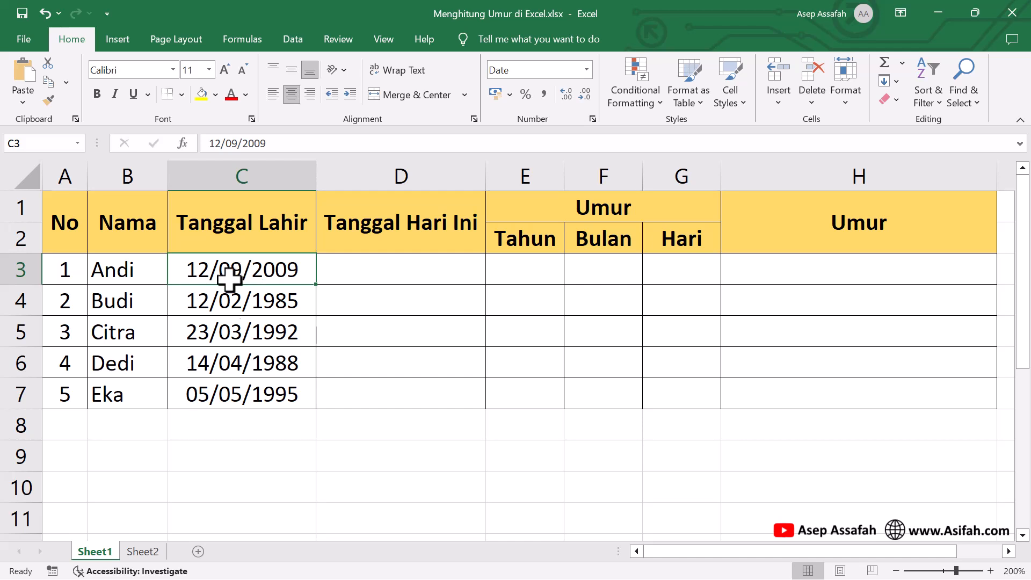
click(587, 70)
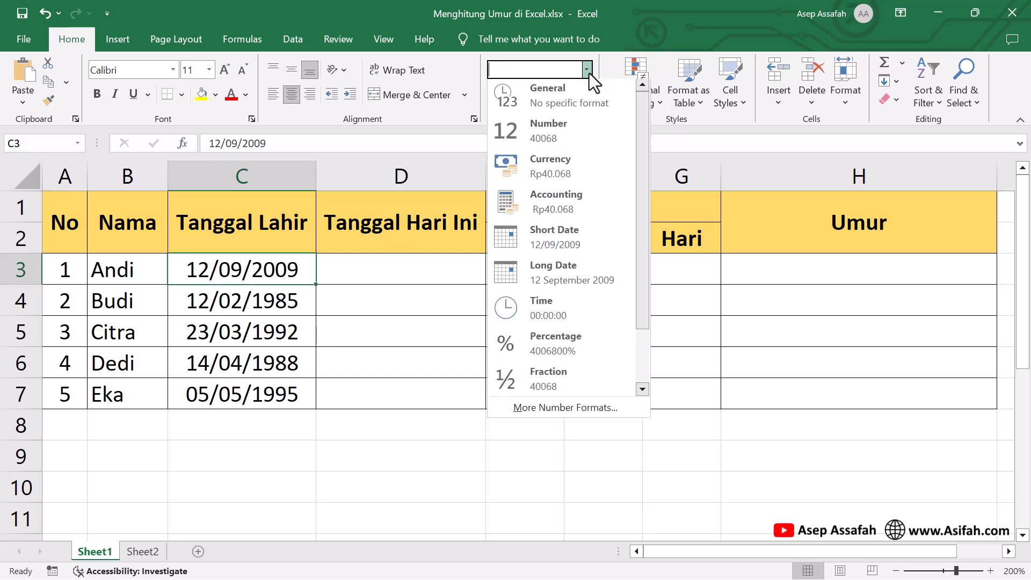
click(550, 290)
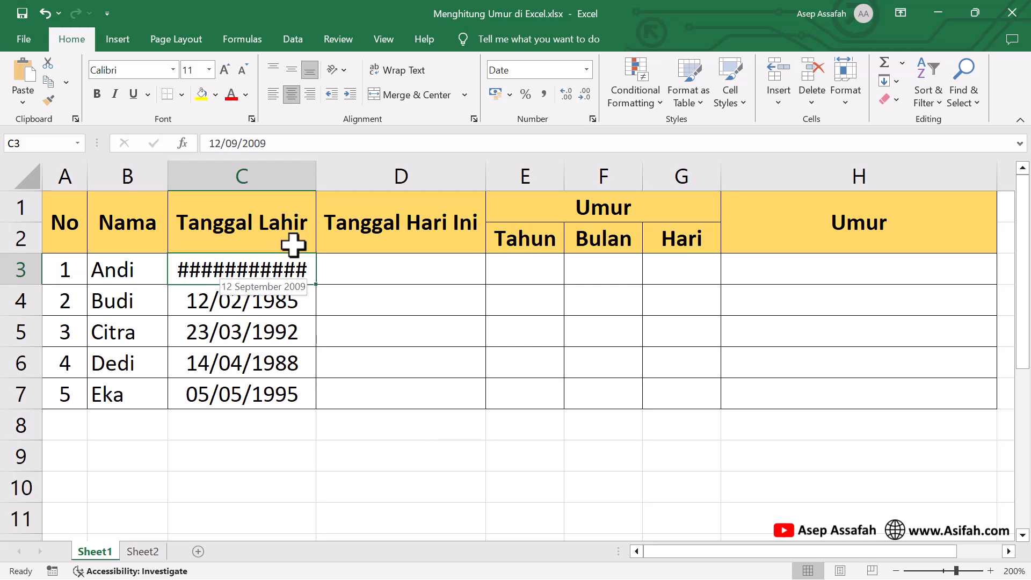
double_click(316, 174)
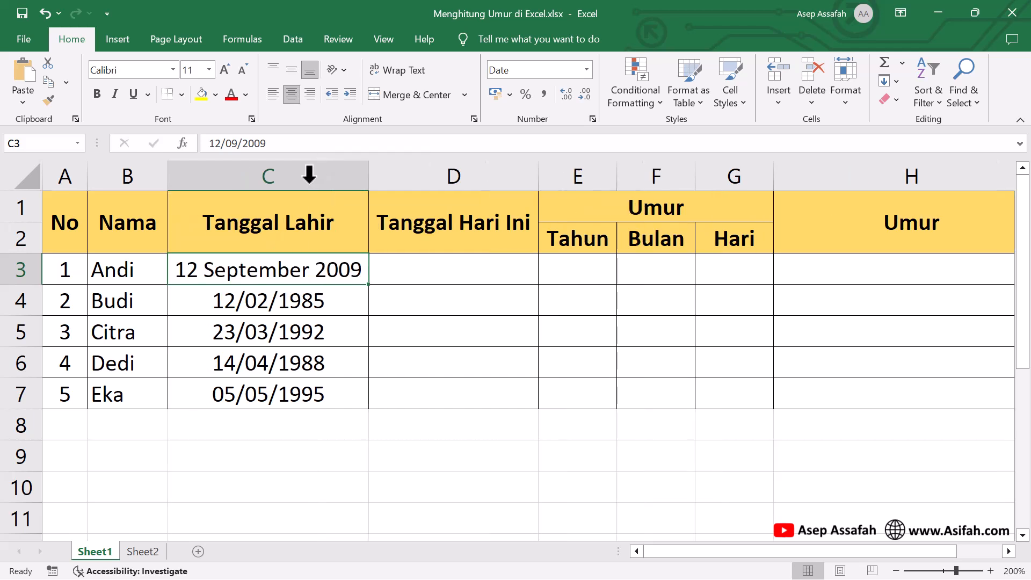
click(46, 13)
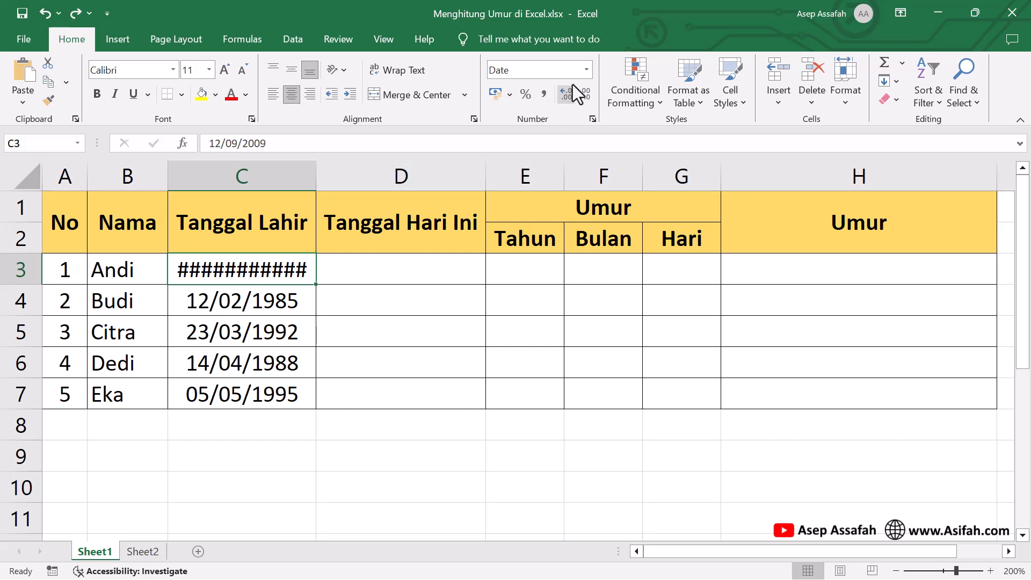
Step: Format cell C3 as Short Date and re-enter the same date of birth in day/month/year form
click(587, 69)
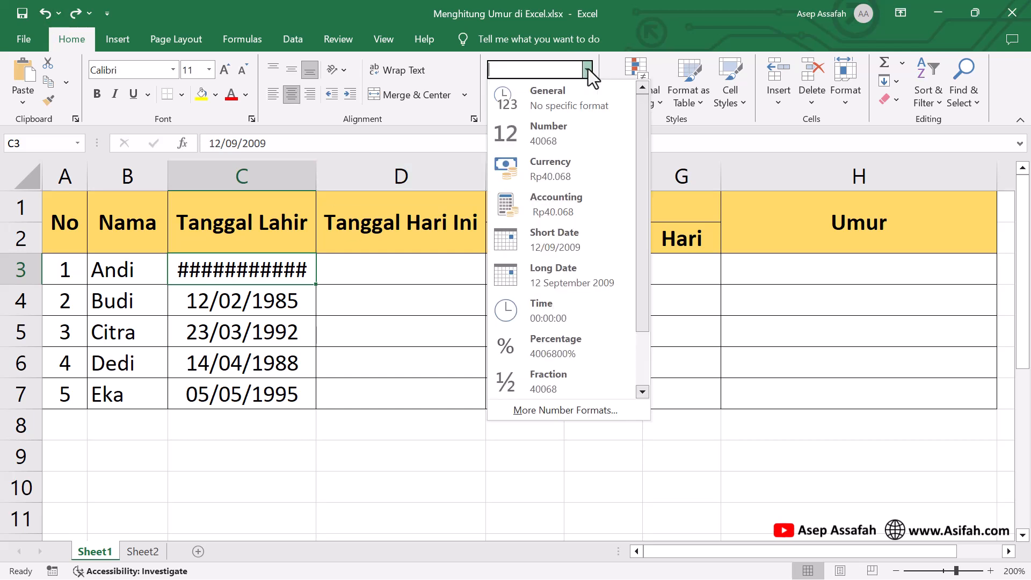
click(577, 252)
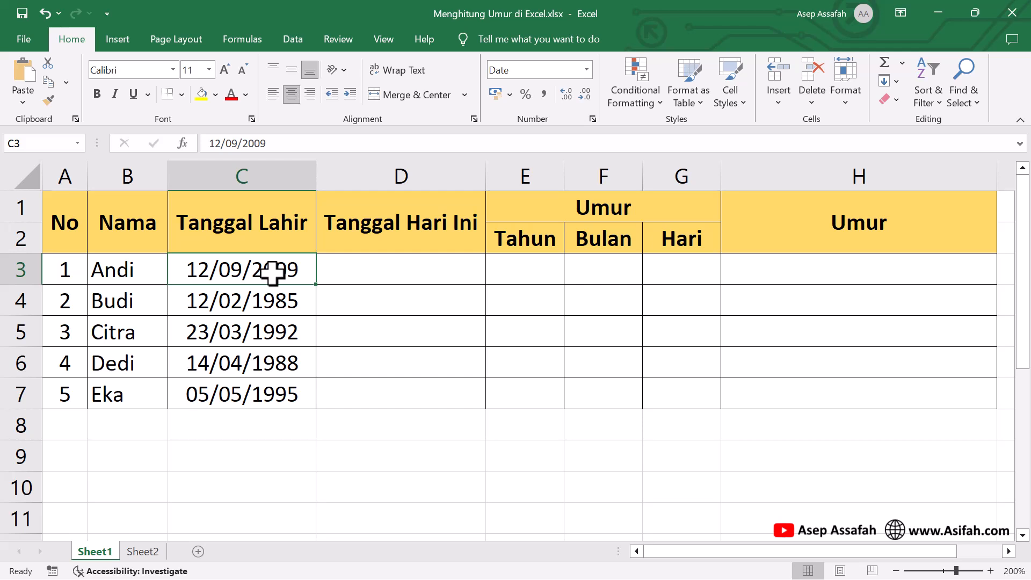
text(12/09/20)
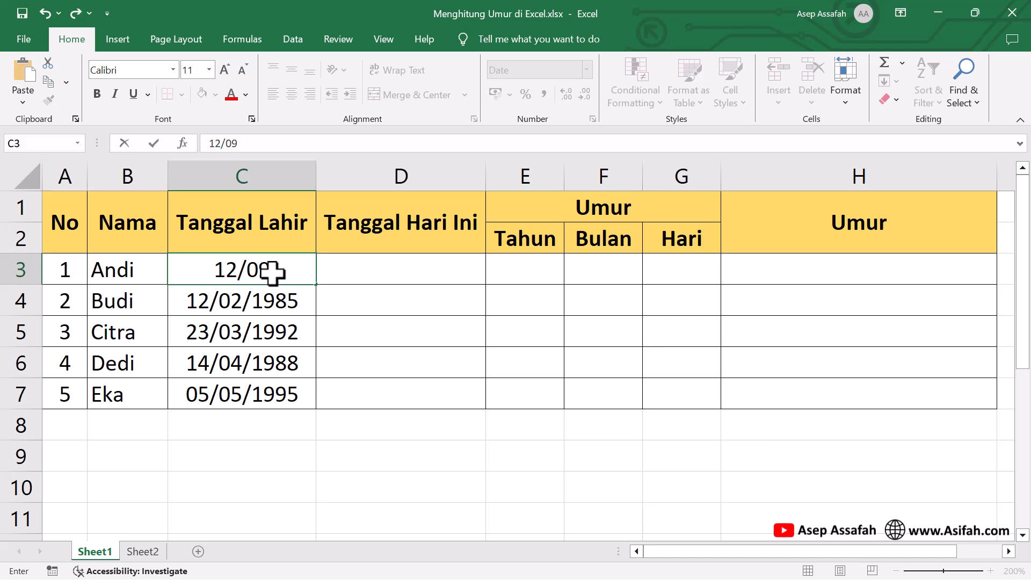
text(09)
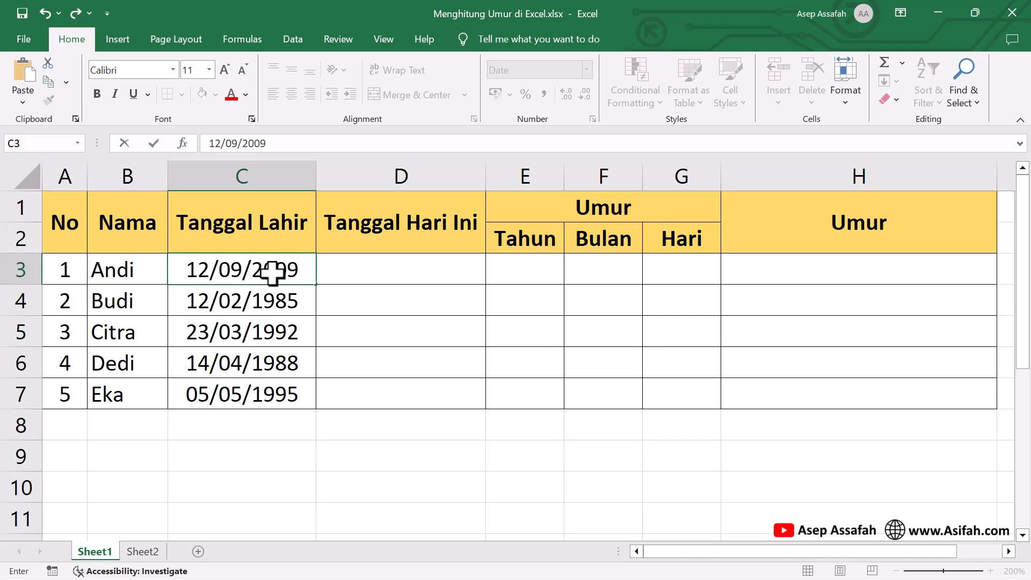
key(Return)
click(272, 273)
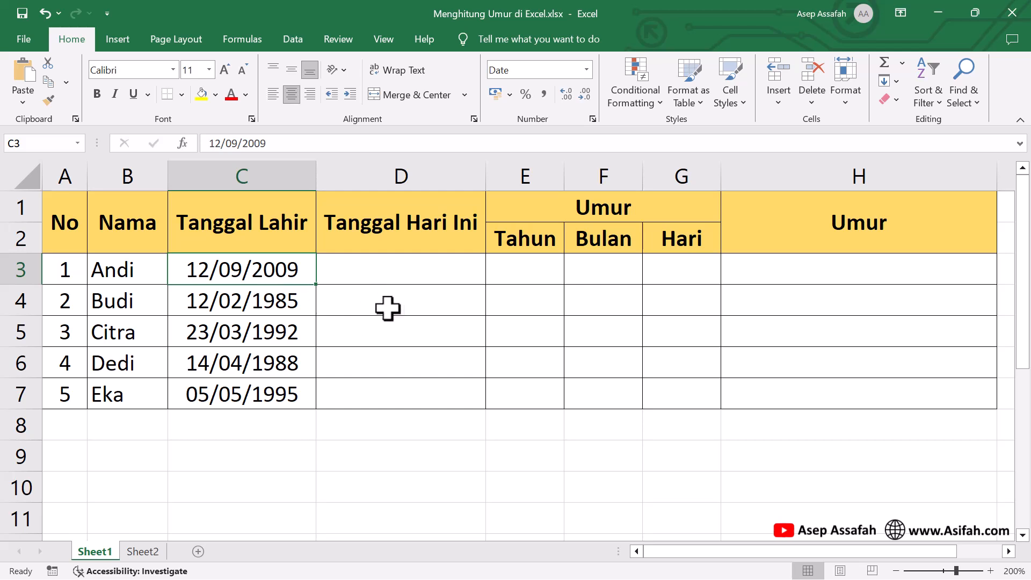
Step: Enter the formula =TODAY() in cell D3 under Tanggal Hari Ini
click(394, 269)
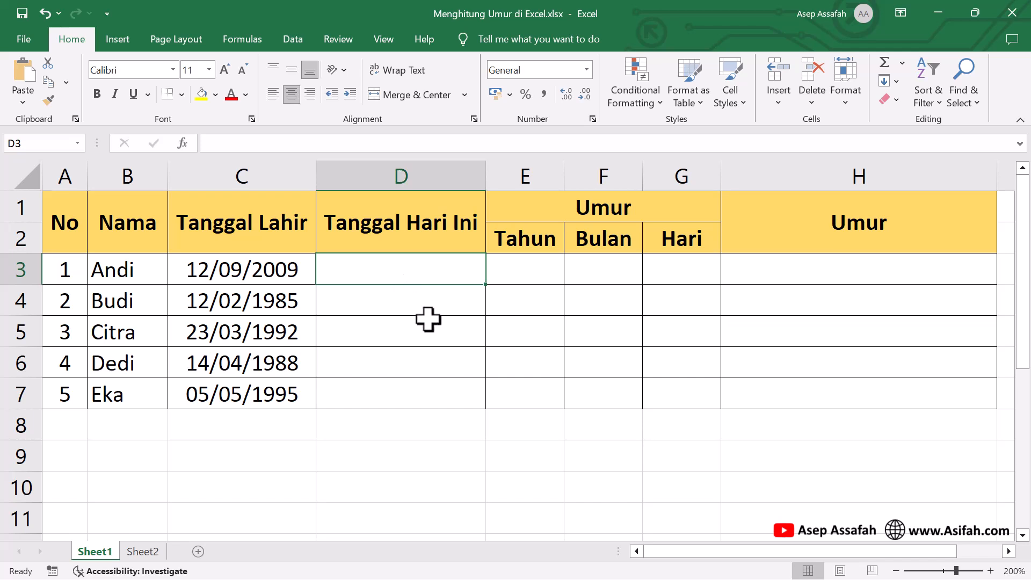
text(=TODAY)
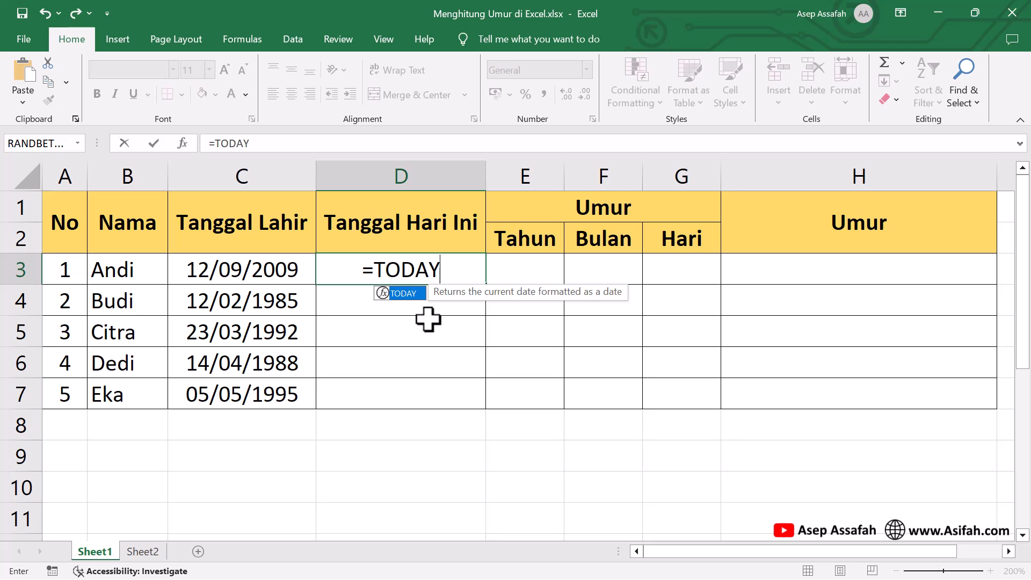
text(())
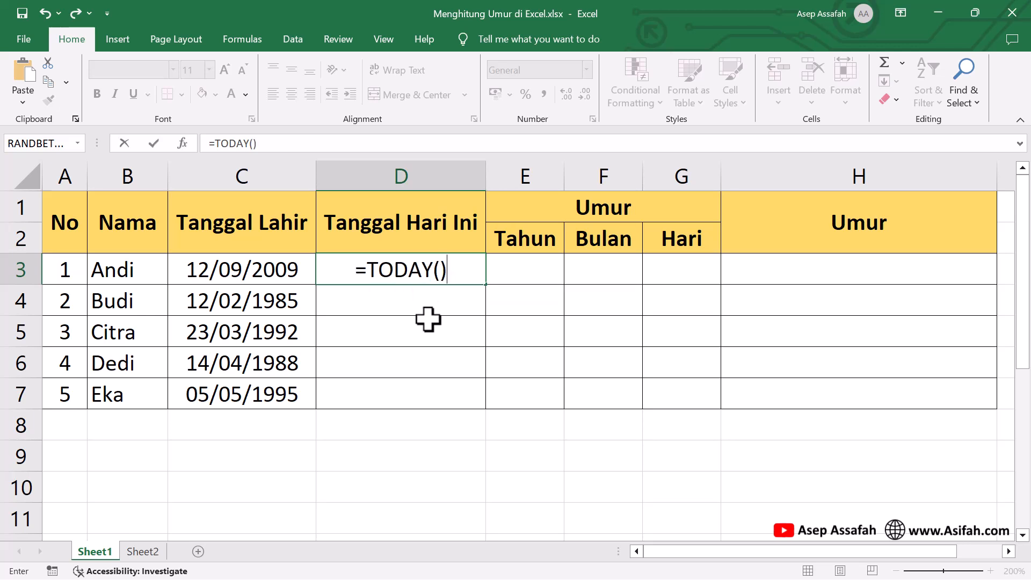
key(Return)
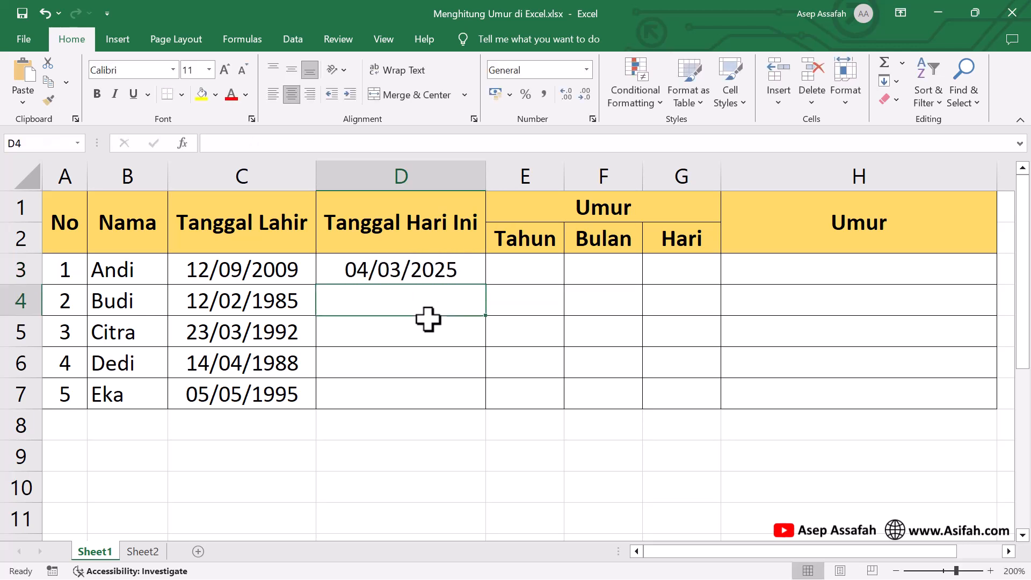
click(426, 273)
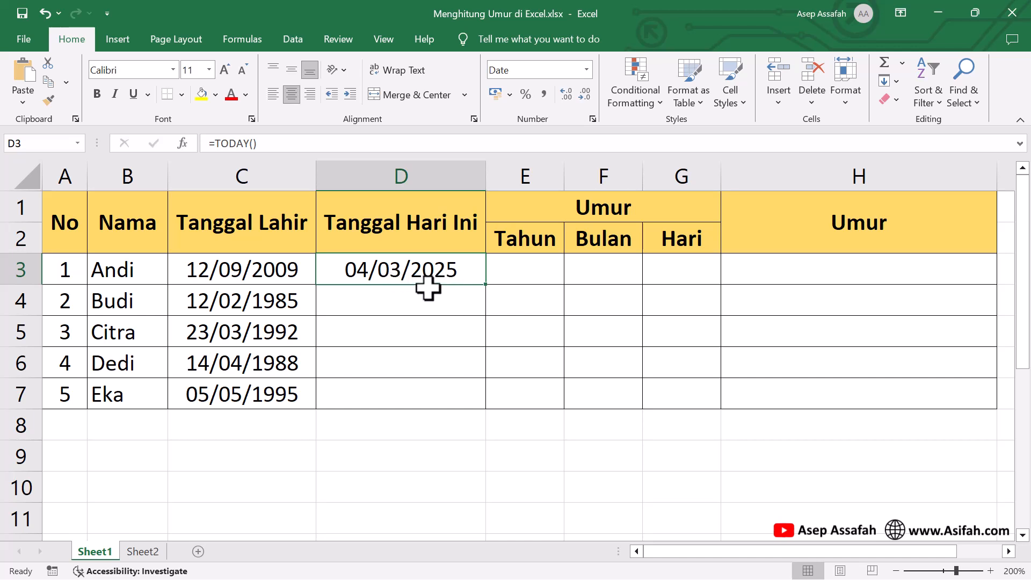
Step: Calculate the age in full years in cell E3 under Tahun with the formula =DATEDIF(C3;D3;"Y")
click(528, 271)
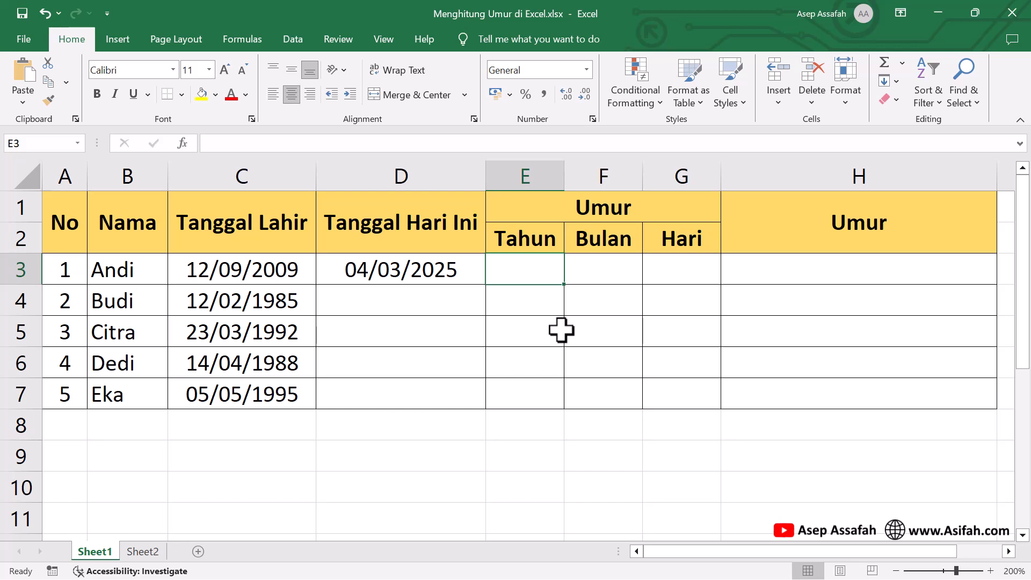
text(=)
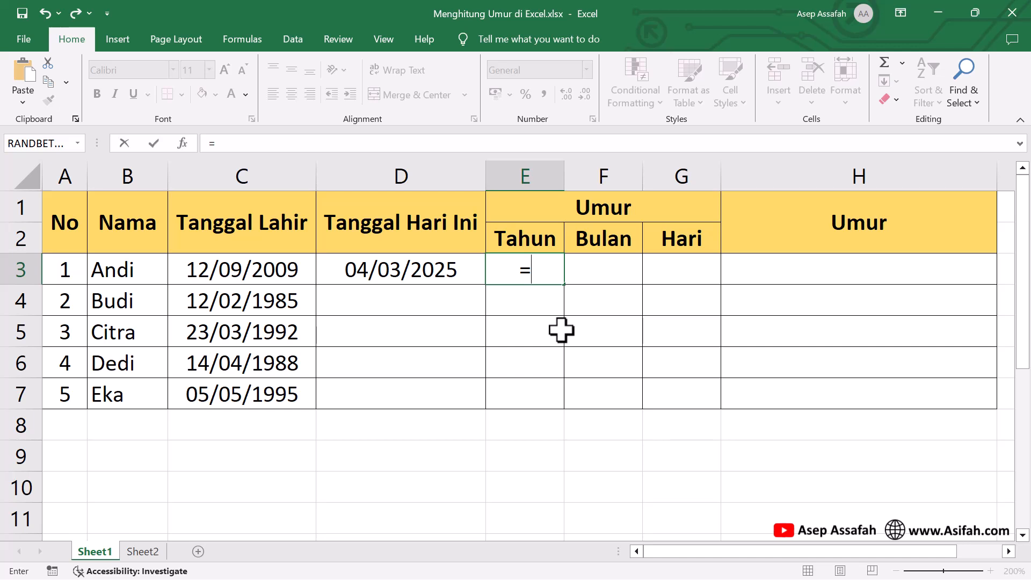
text(DATE)
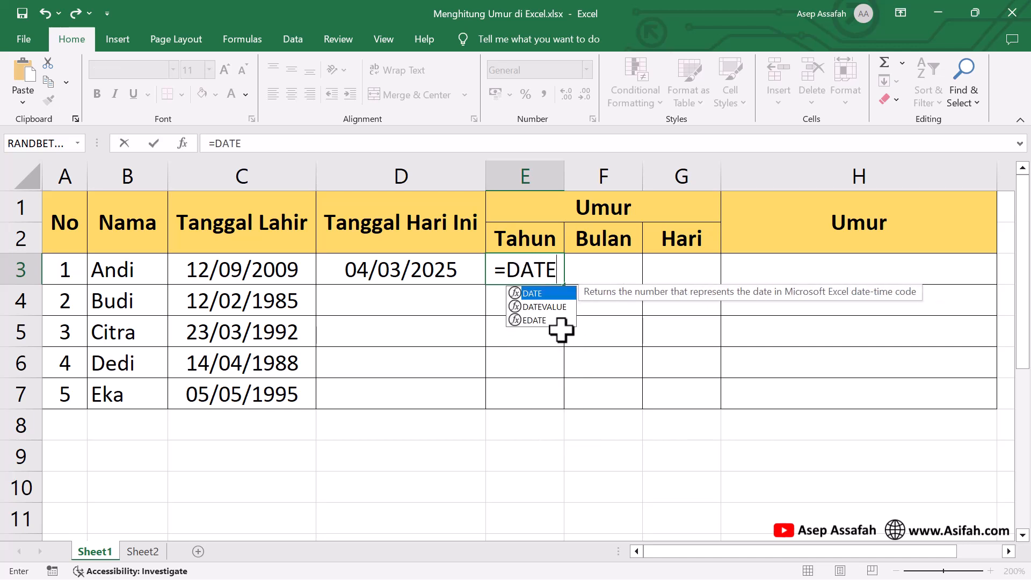
text(DIF)
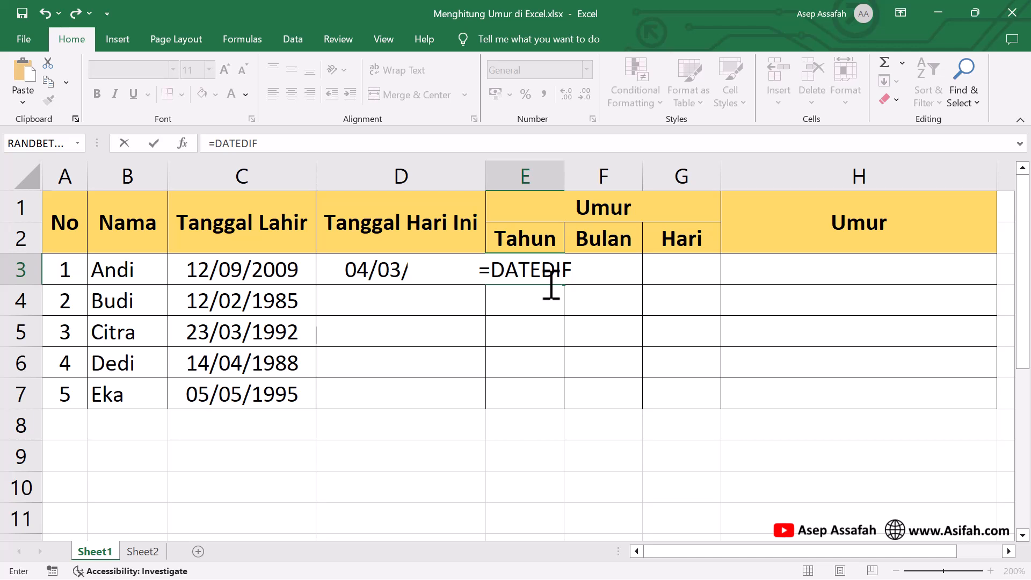
text(()
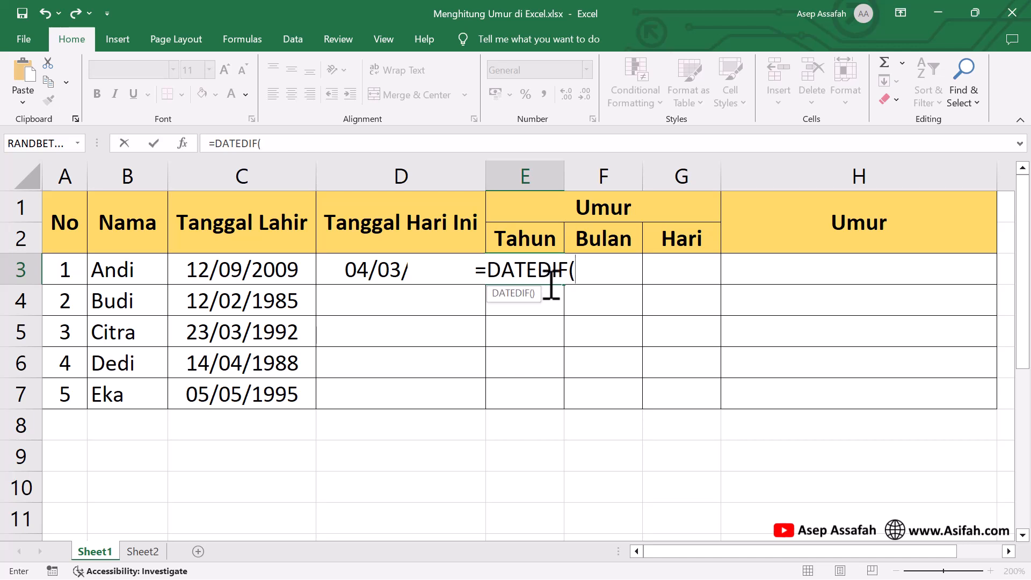
click(268, 270)
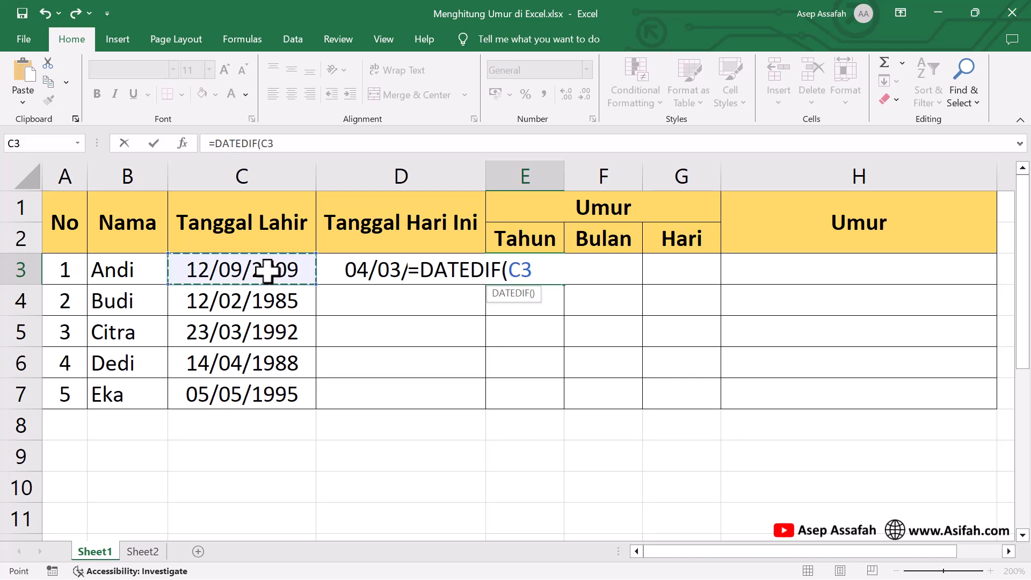
text(;)
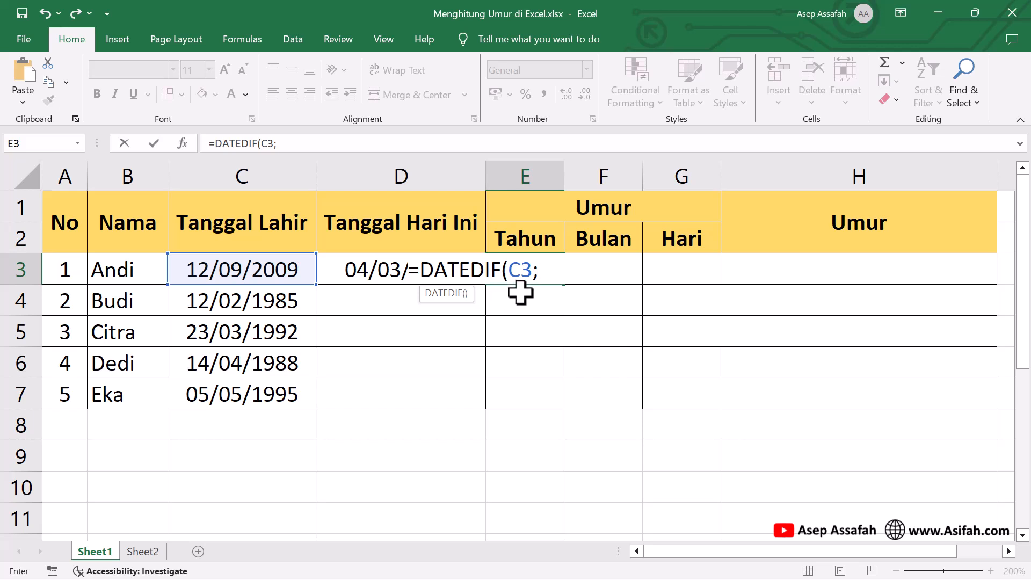
click(371, 270)
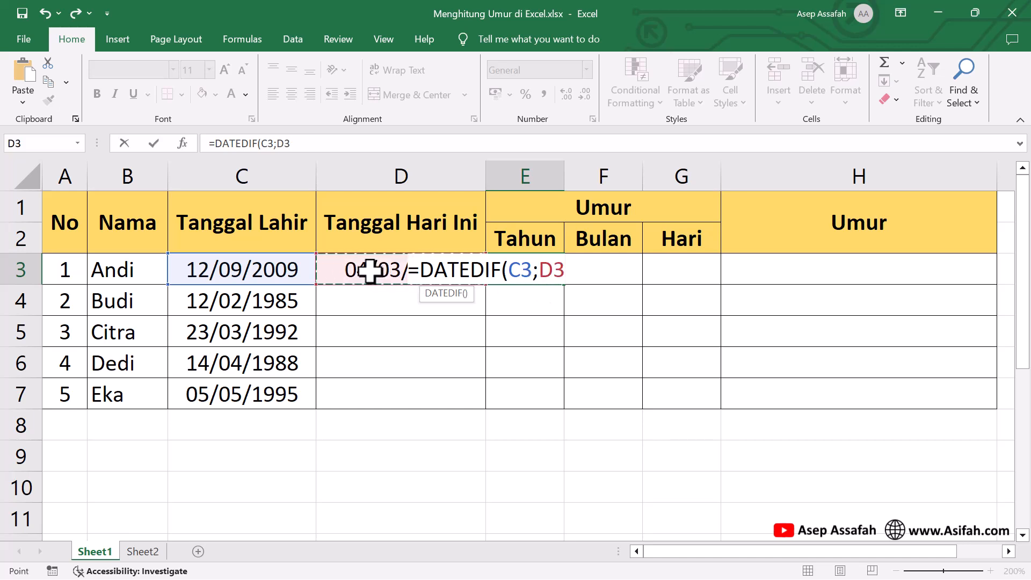
text(;)
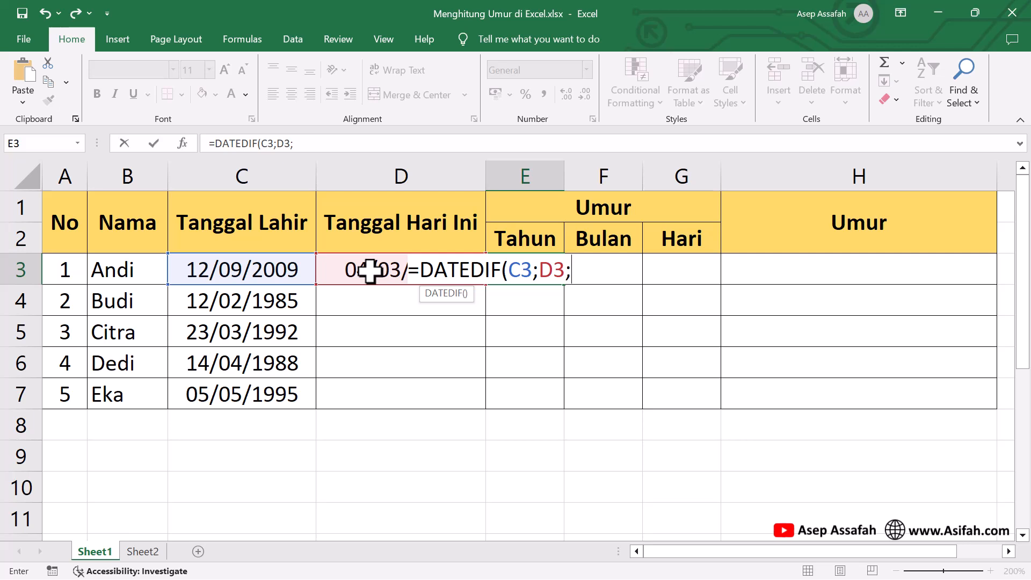
text("Y"))
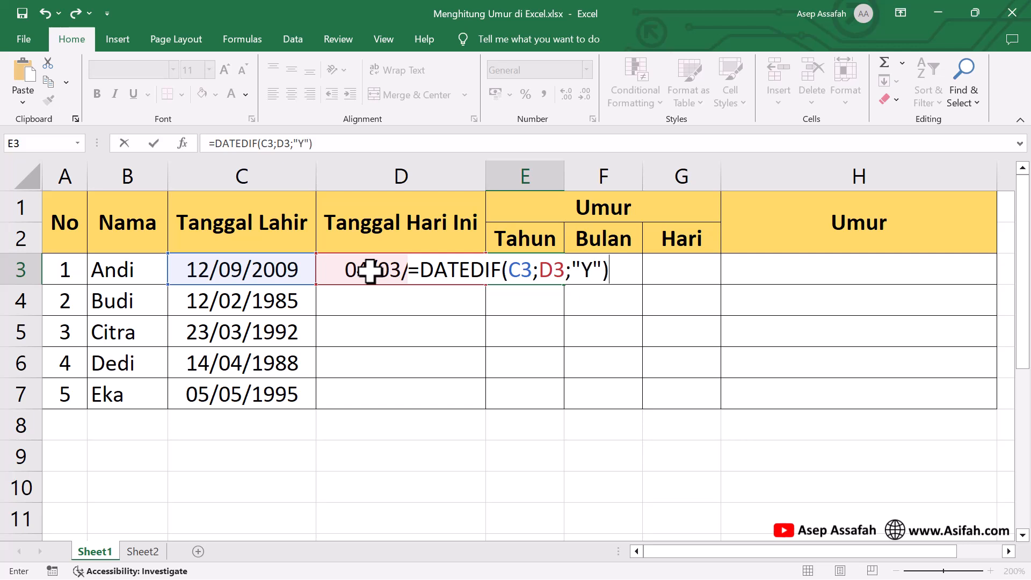
key(Return)
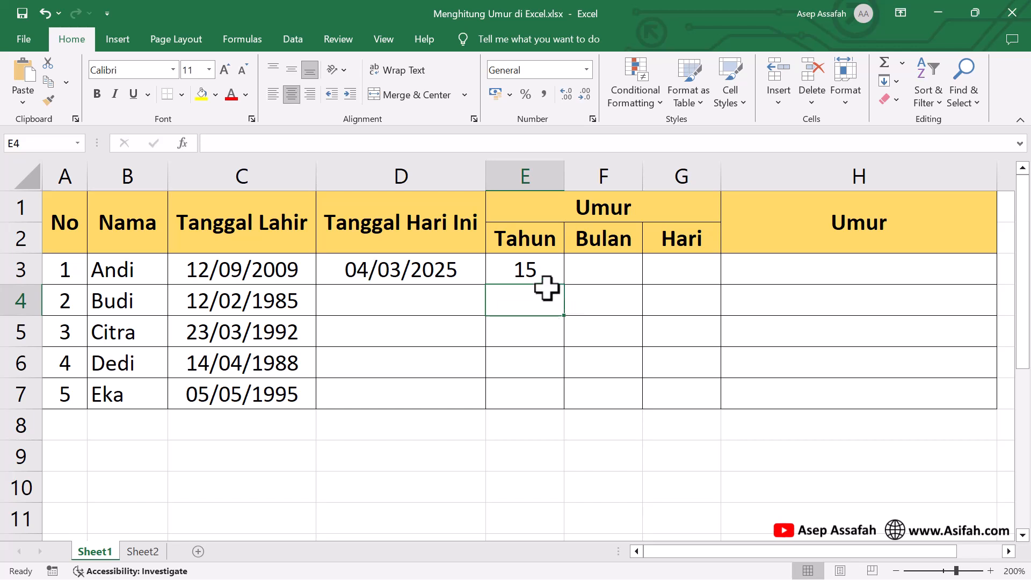
click(532, 264)
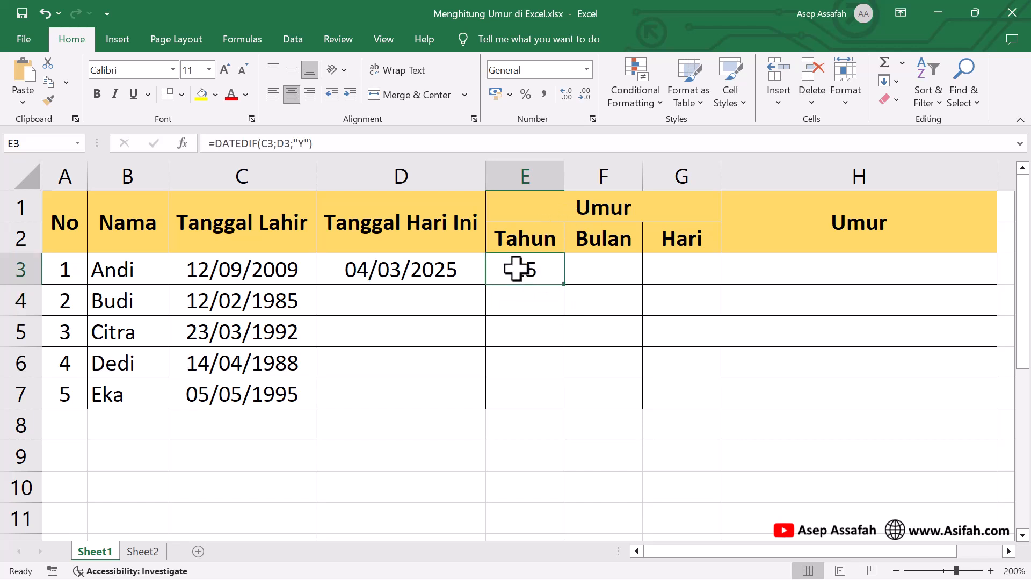
Step: Calculate the remaining months of age in cell F3 under Bulan with the formula =DATEDIF(C3;D3;"YM")
click(612, 273)
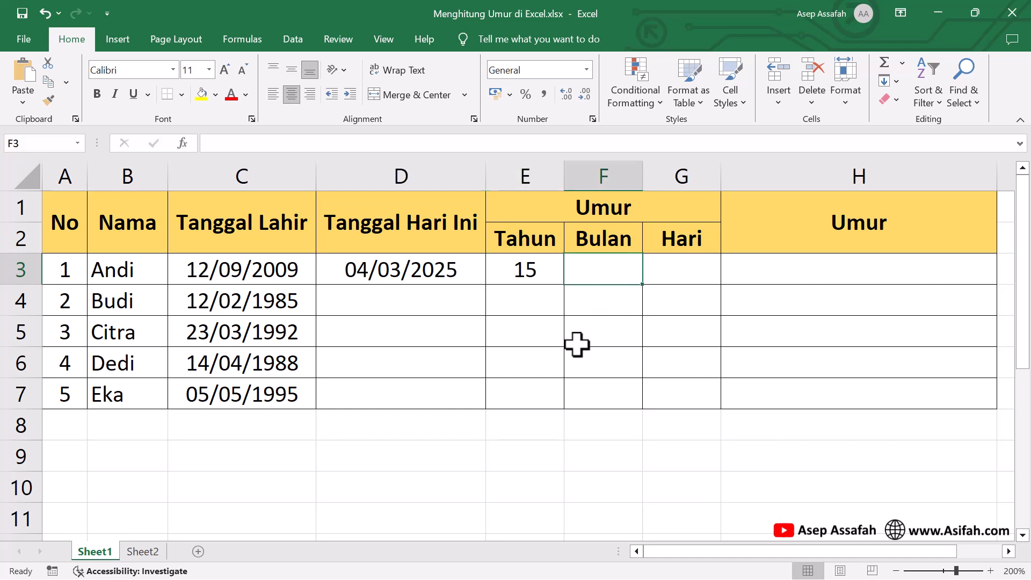
text(=)
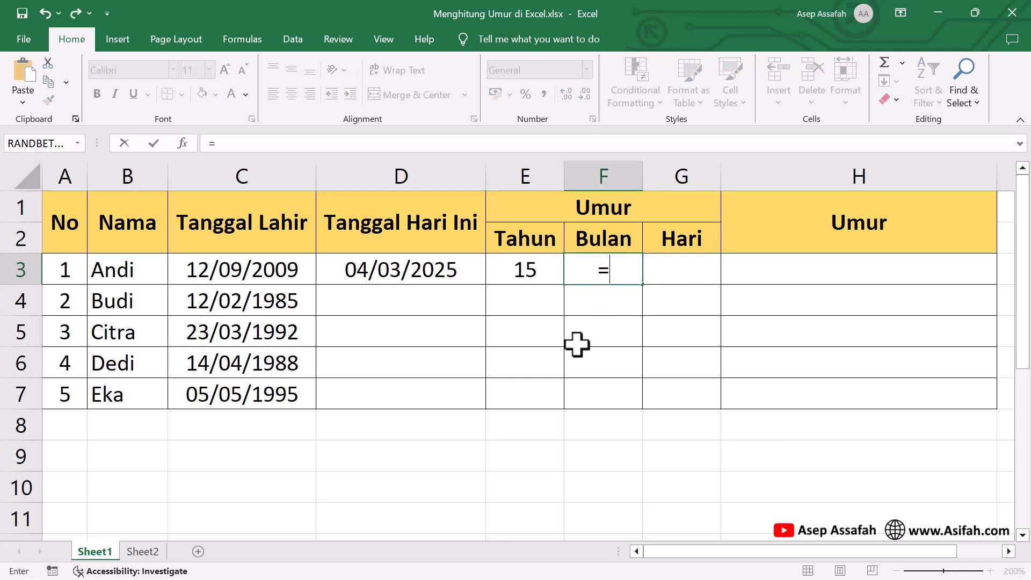
text(DATED)
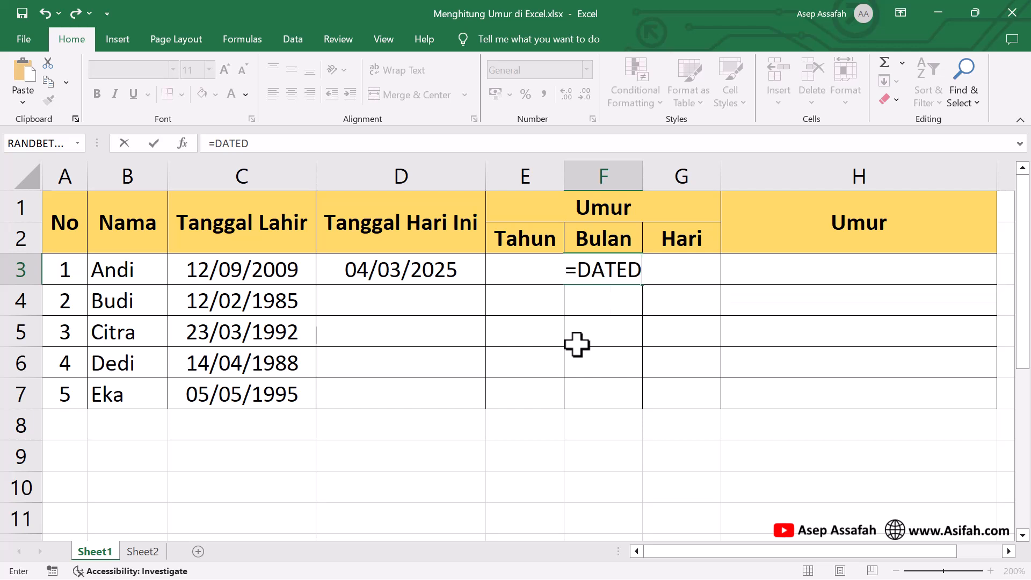
text(IF()
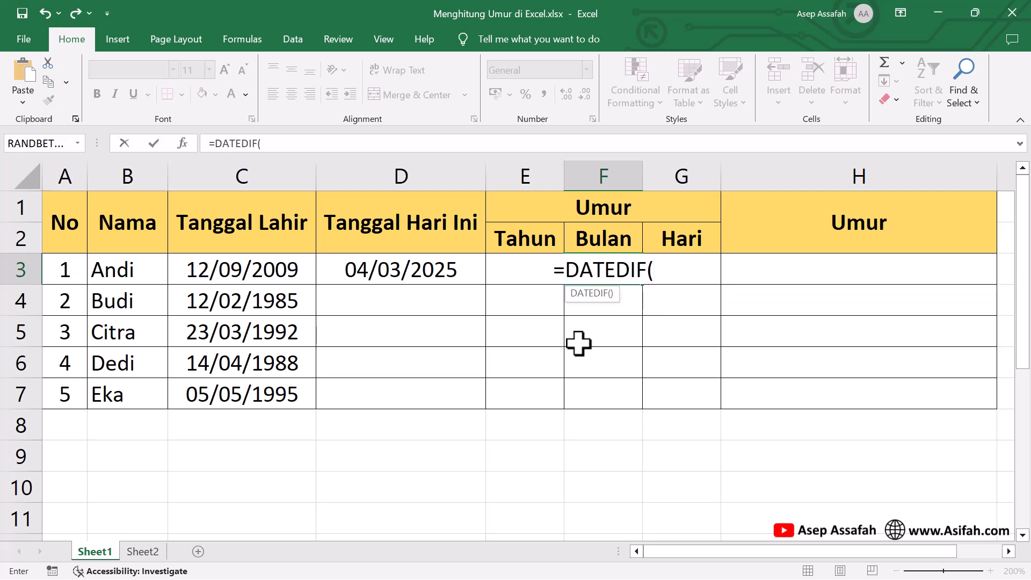
click(238, 270)
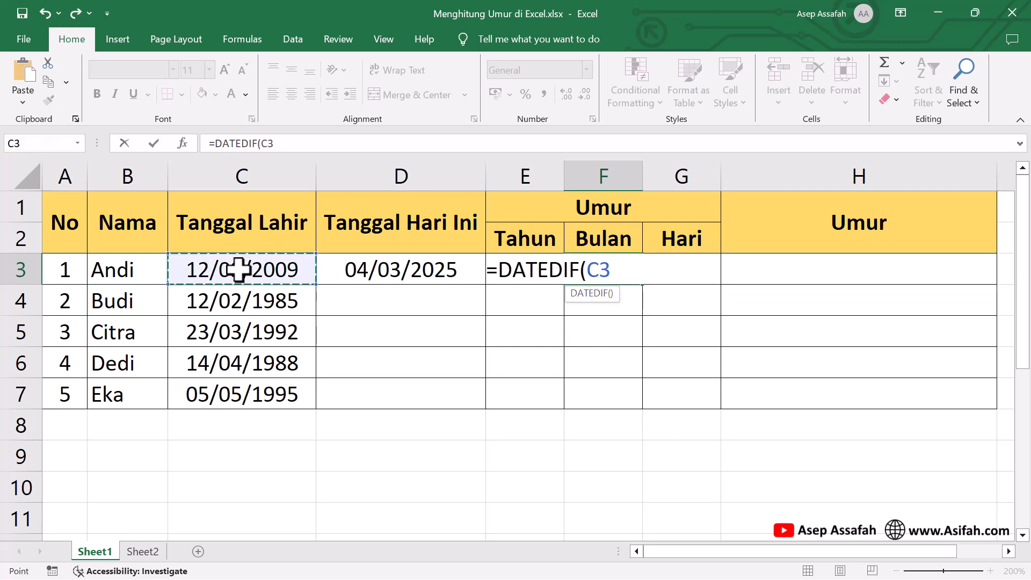
text(;)
click(368, 270)
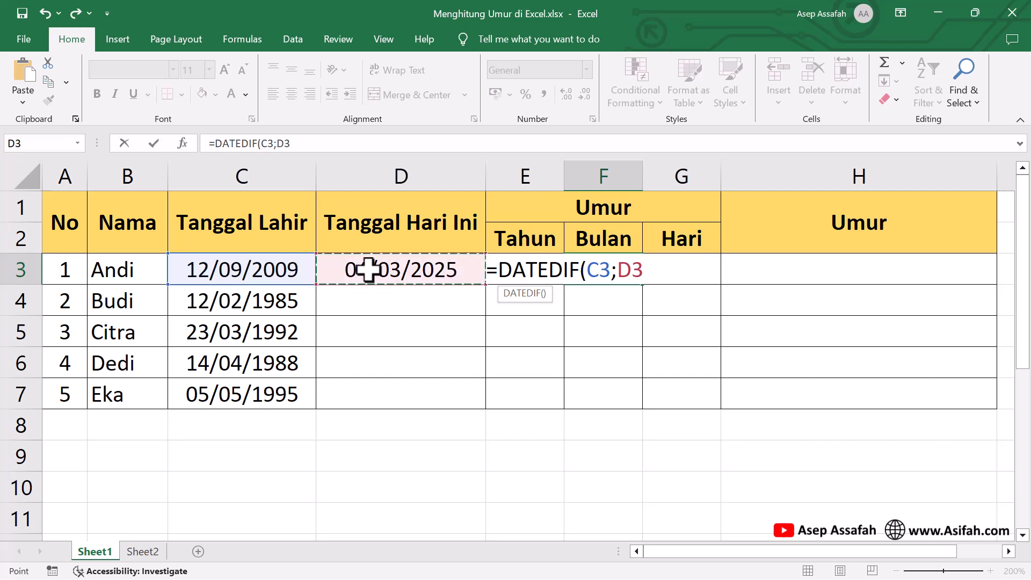
text(;")
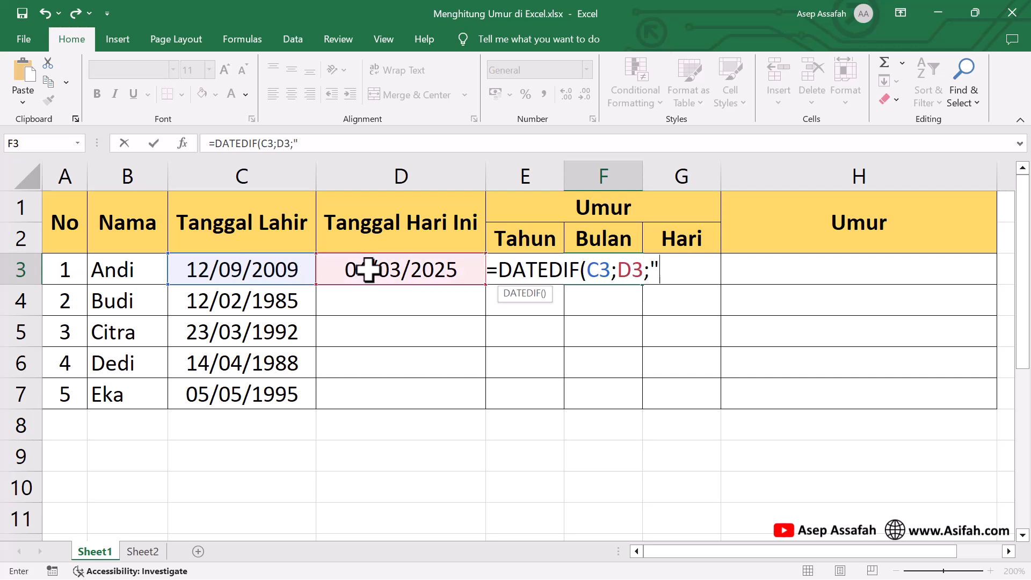
text(YM"))
key(Return)
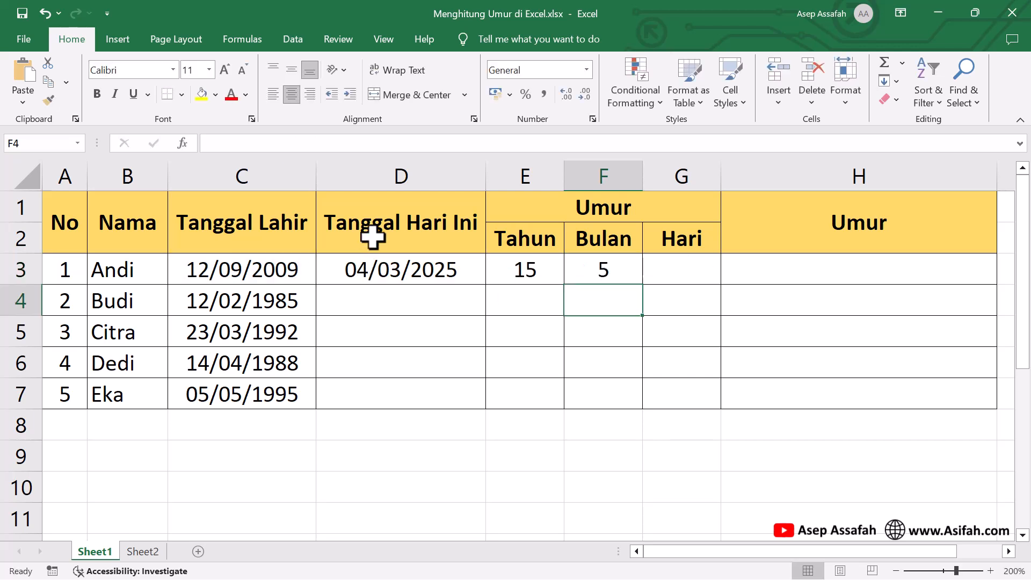
click(614, 270)
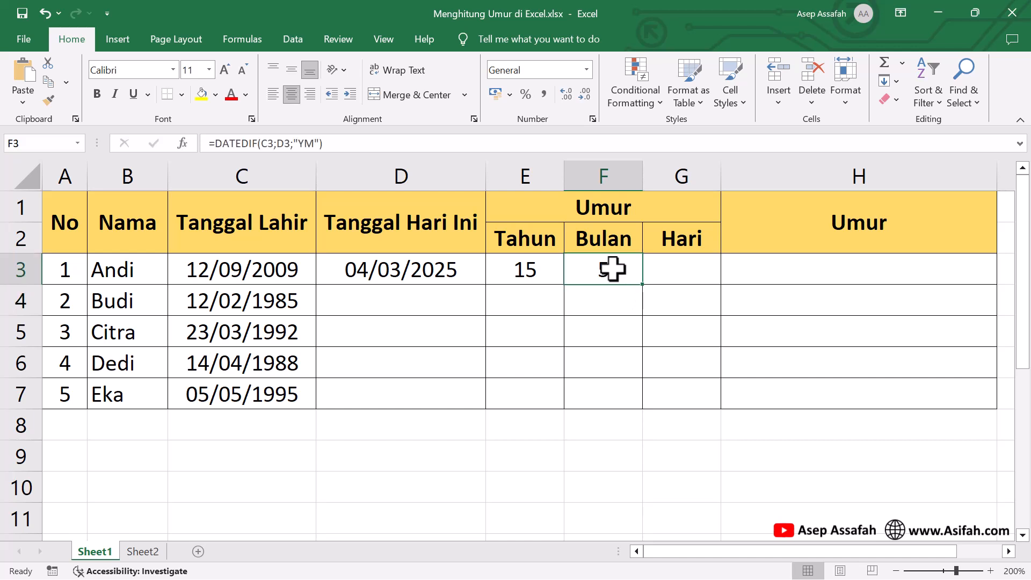
Step: Calculate the remaining days of age in cell G3 under Hari with the formula =DATEDIF(C3;D3;"MD")
click(686, 270)
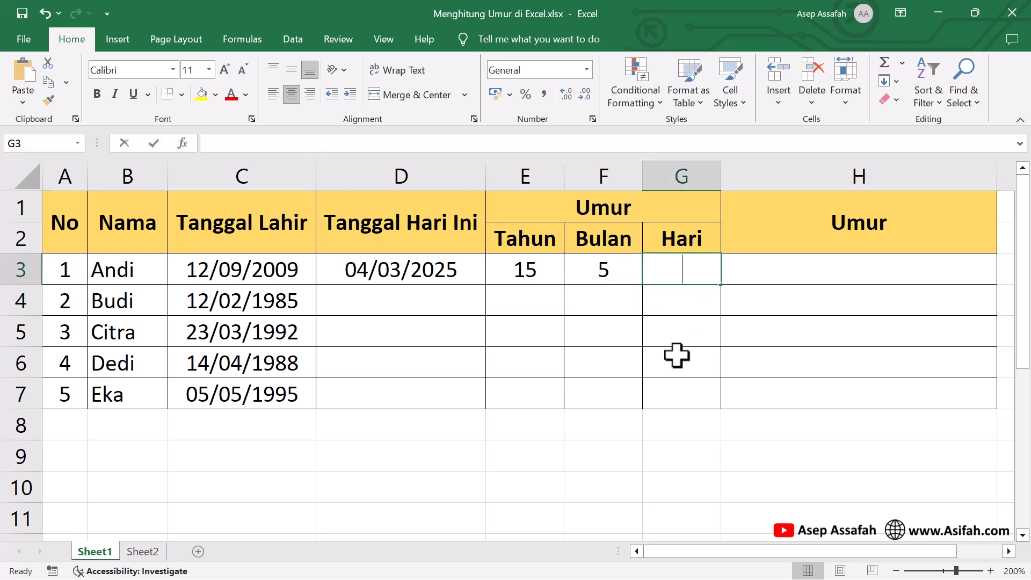
text(=DATE)
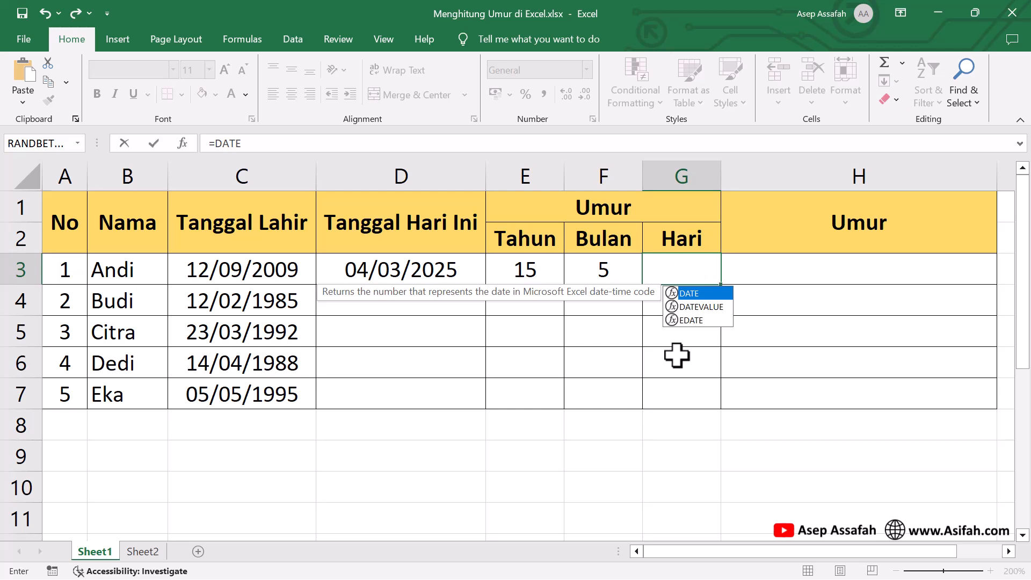
text(DIF)
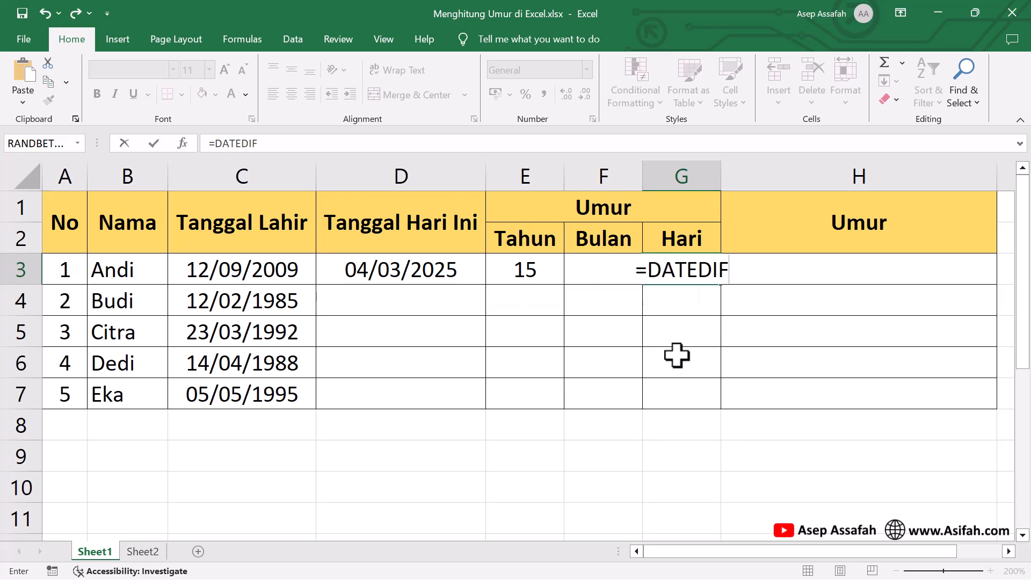
text(()
click(207, 270)
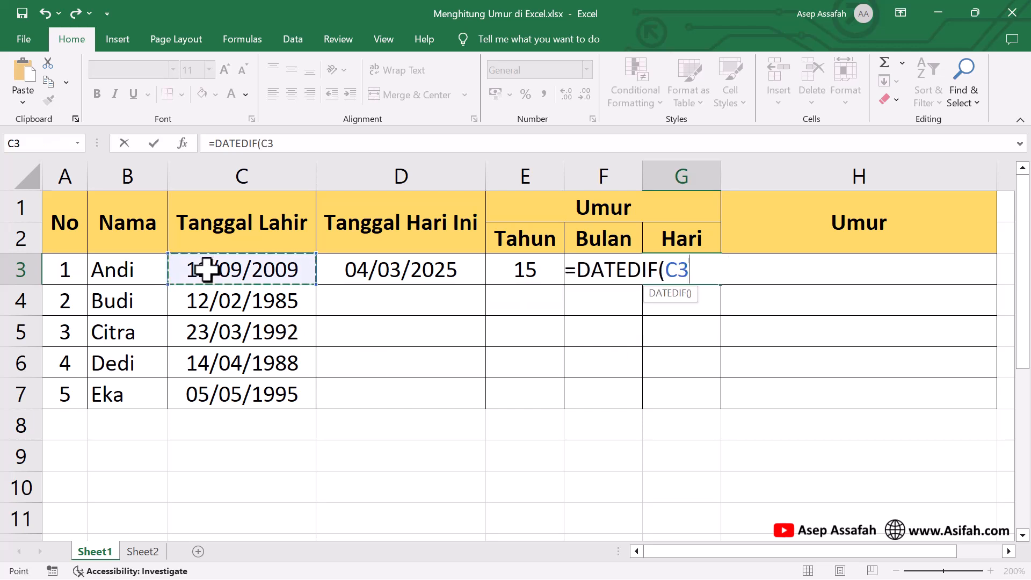
text(;)
click(379, 267)
text(;"MD)
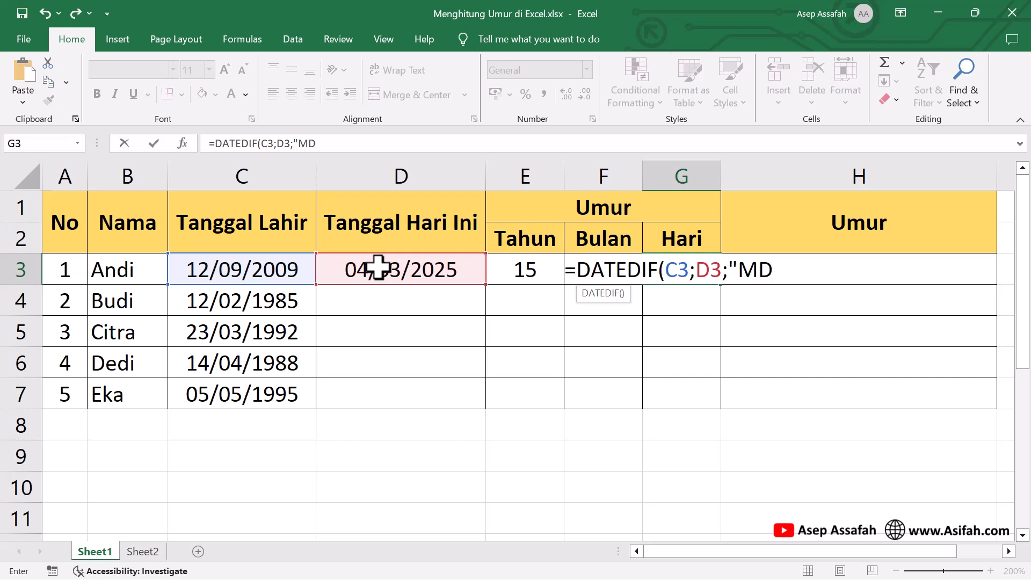
text())
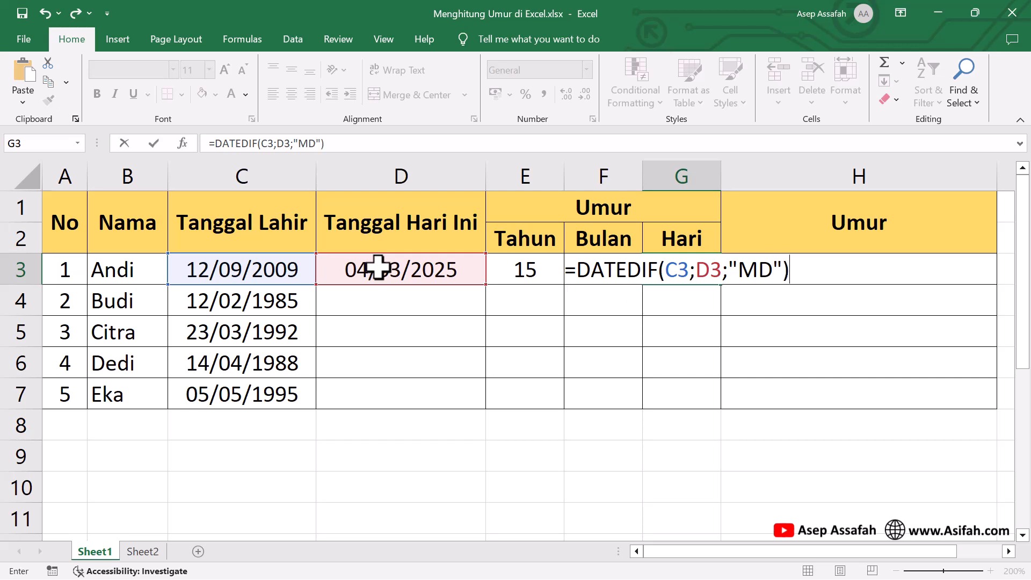
key(Return)
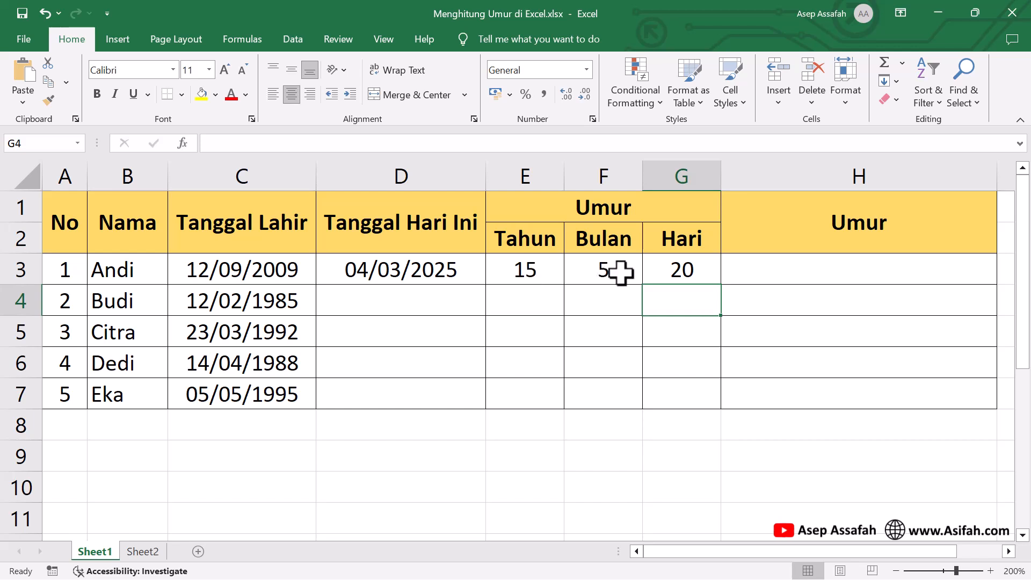
click(679, 271)
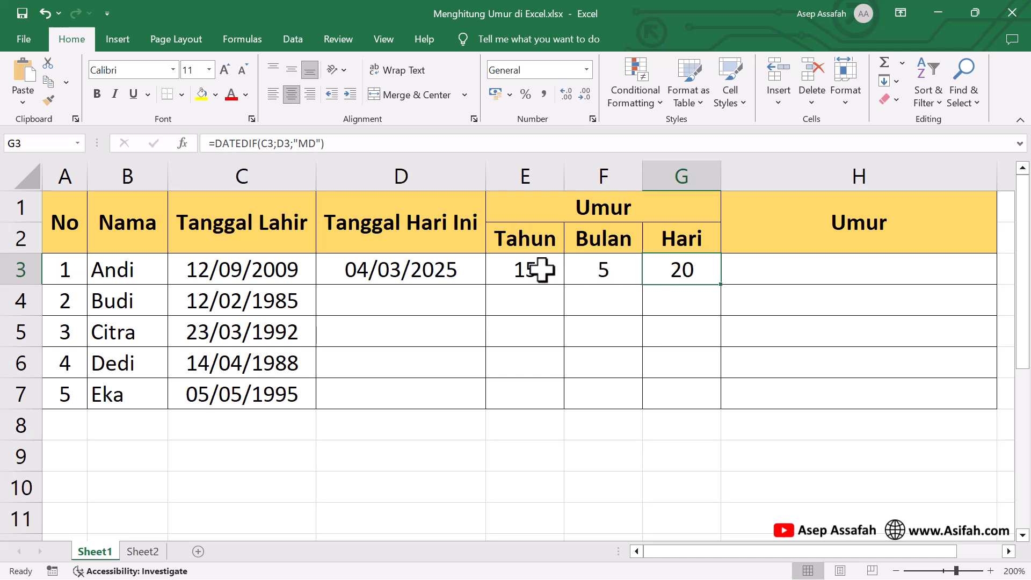
click(542, 269)
click(595, 269)
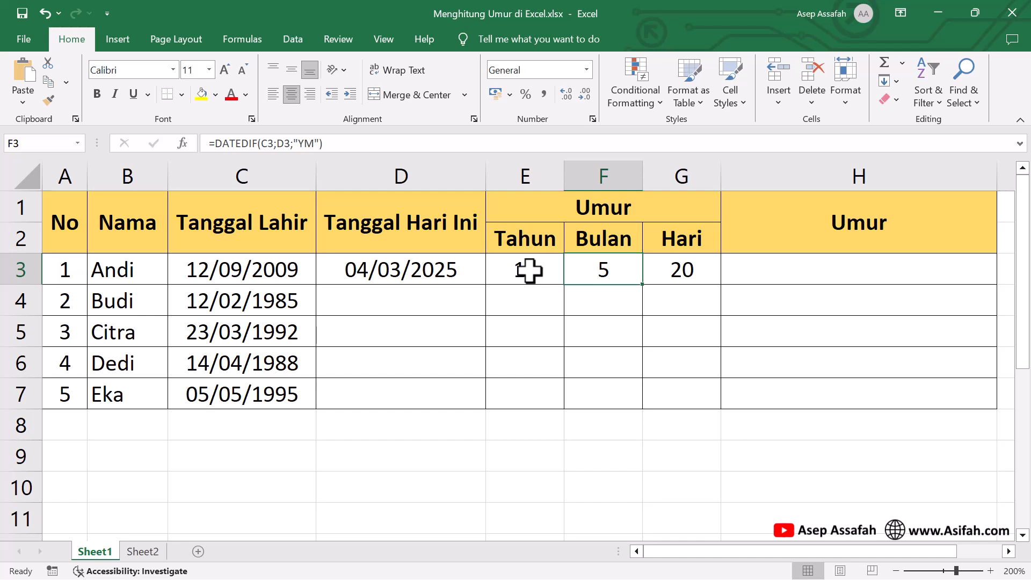
click(666, 273)
Step: Begin a combined age formula in cell H3 with the years part =DATEDIF(C3;D3;"Y") joined by & to the text " Tahun"
click(775, 268)
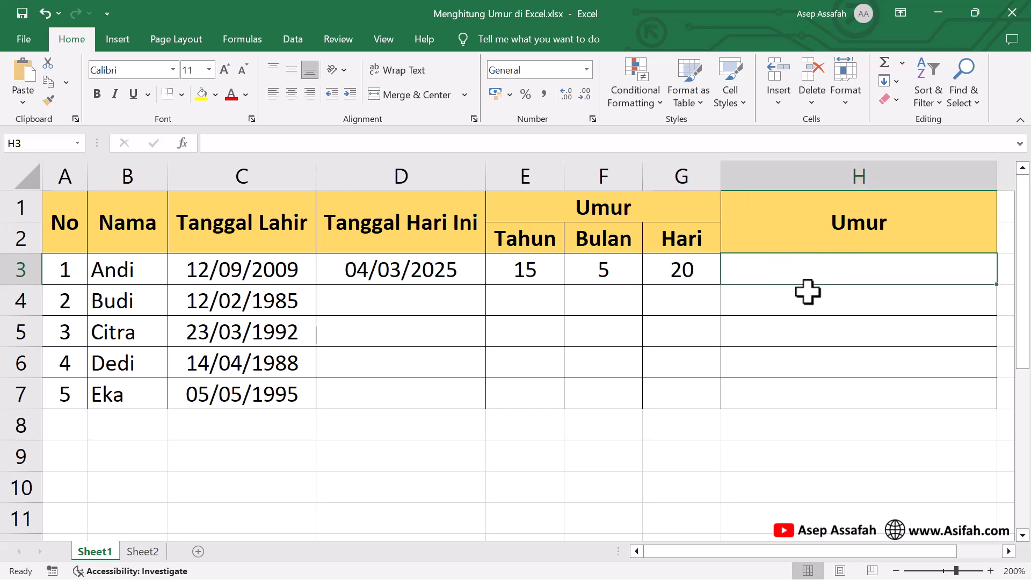
text(=)
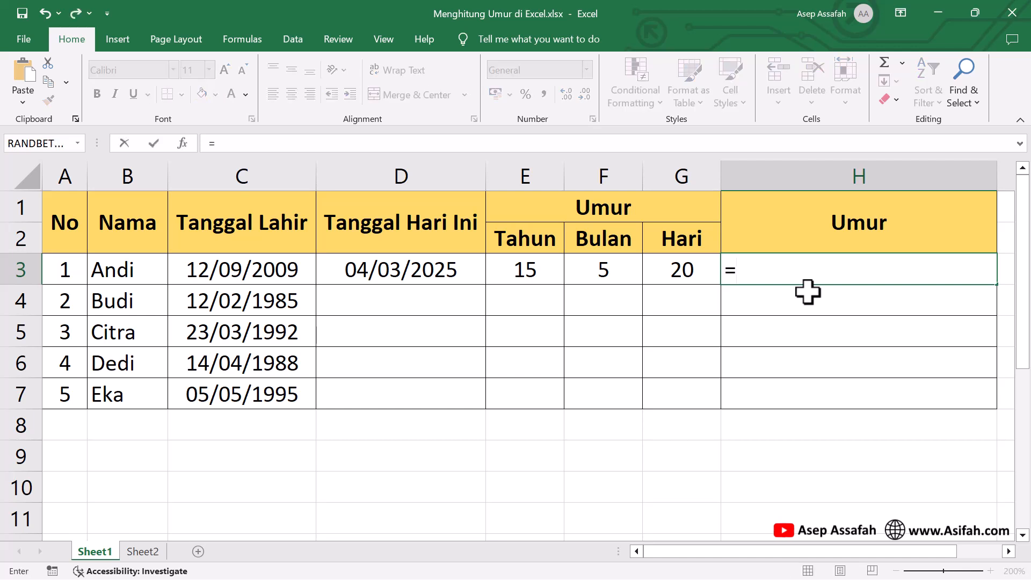
text(DATEDIF()
click(259, 269)
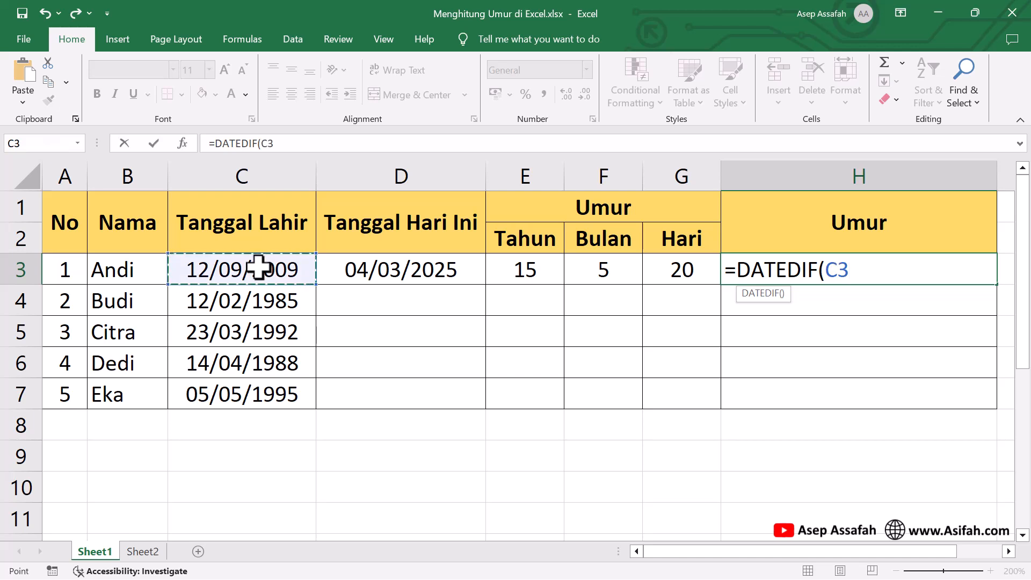
text(;)
click(362, 268)
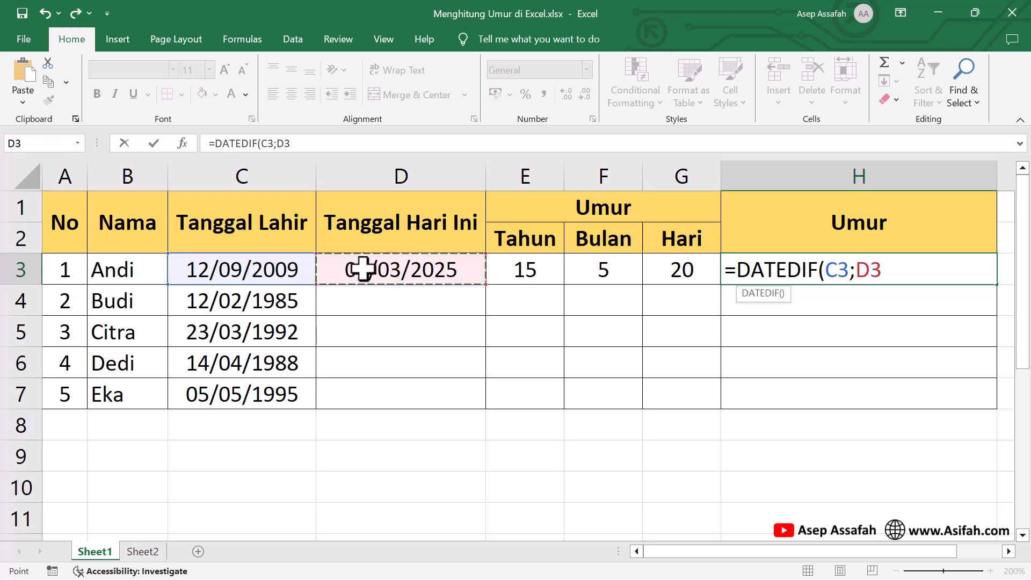
text(;"Y"))
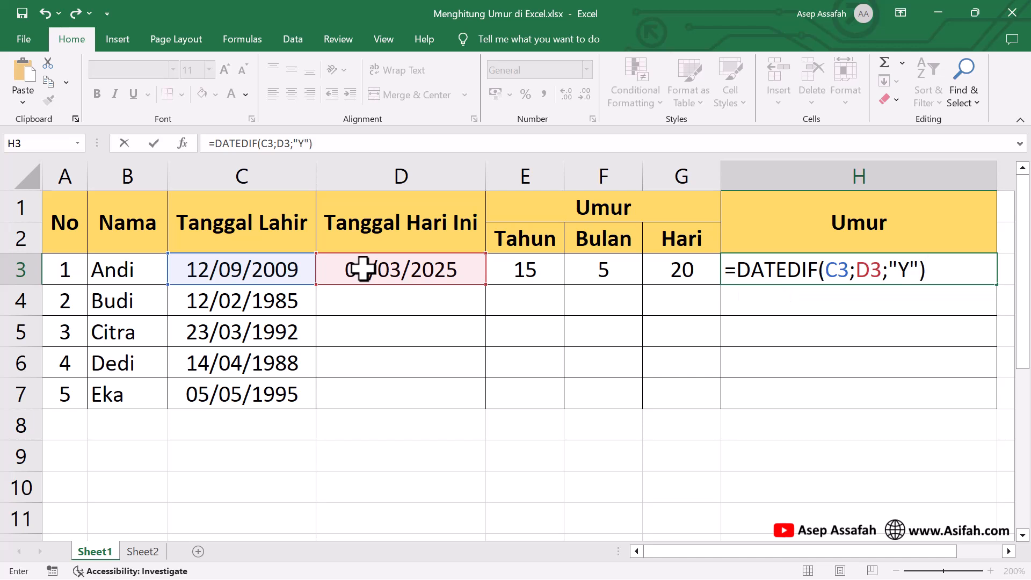
text(&" Tahun)
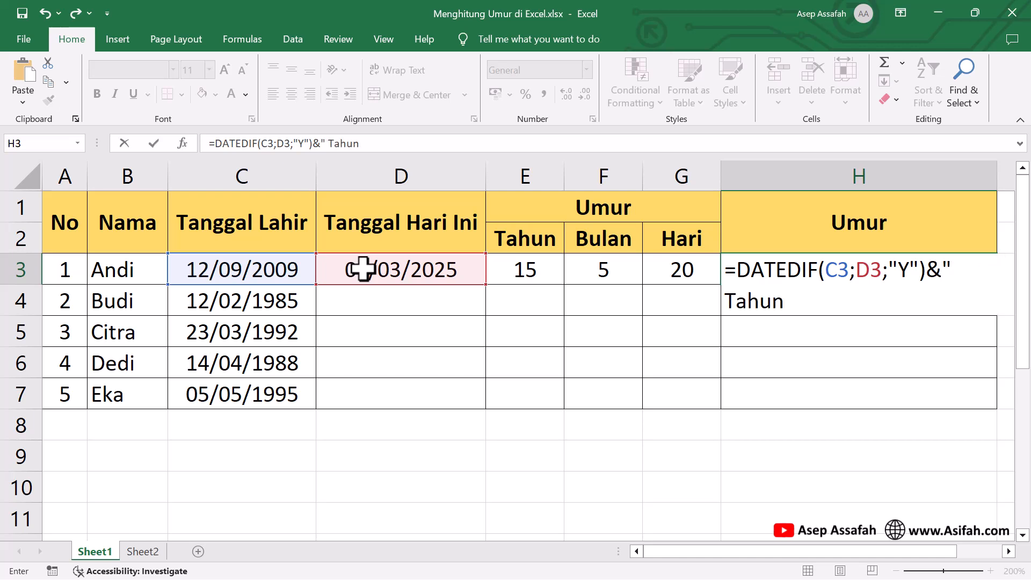
Step: Extend the H3 formula with the months part &DATEDIF(C3;D3;"YM") joined by & to the text " Bulan "
text( "&DATEDIF)
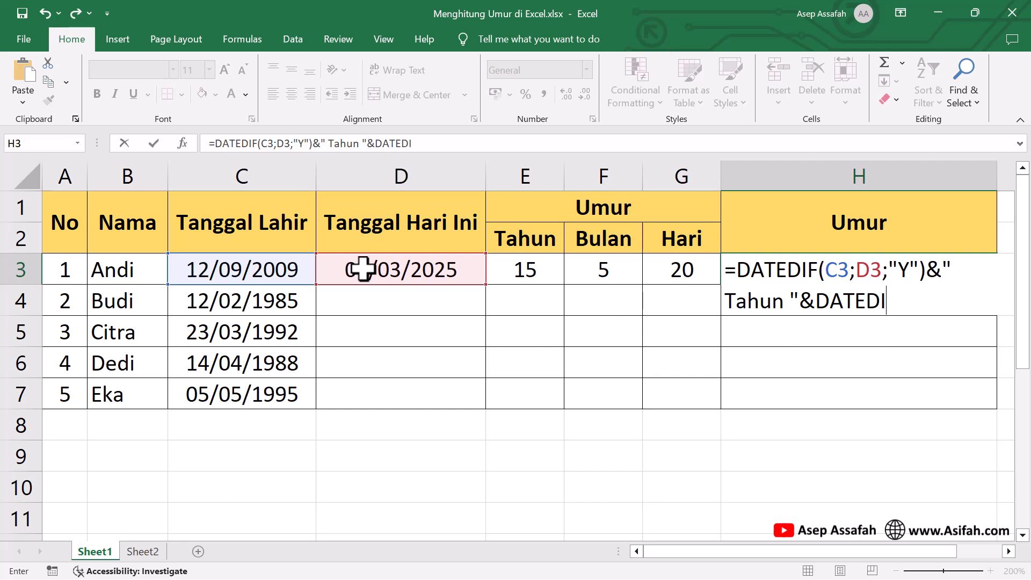
text(()
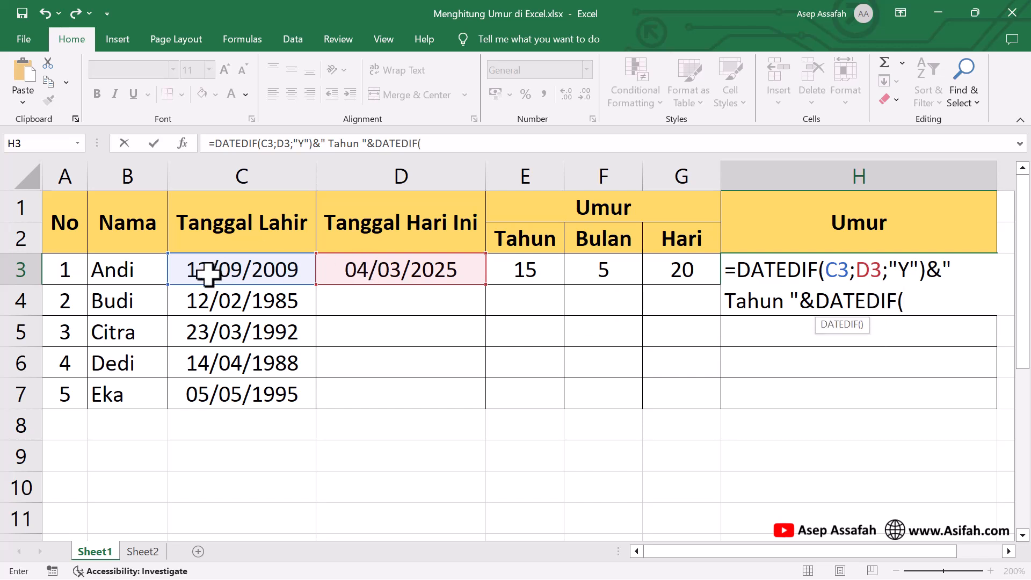
click(235, 269)
text(;)
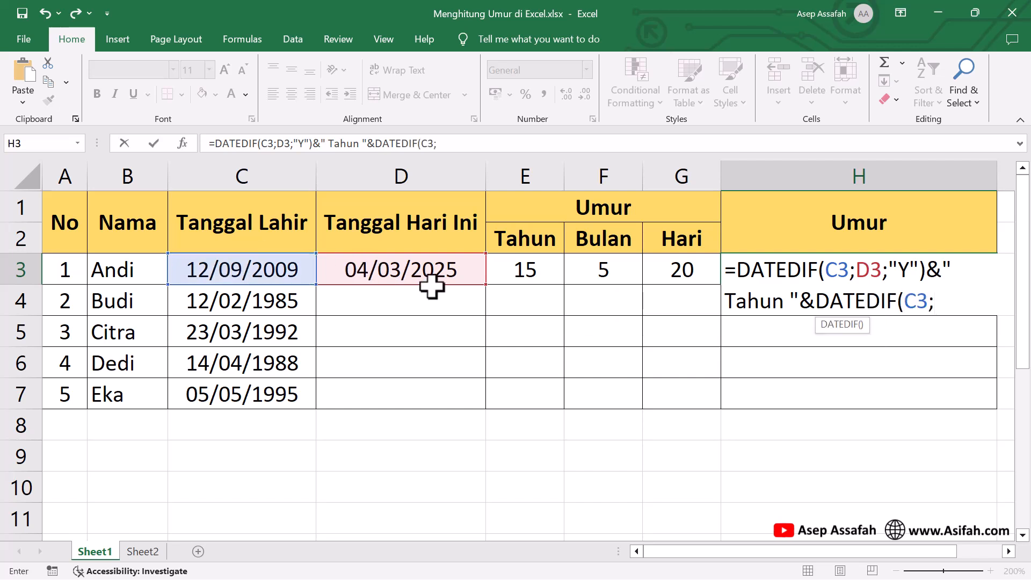
click(447, 273)
text(;)
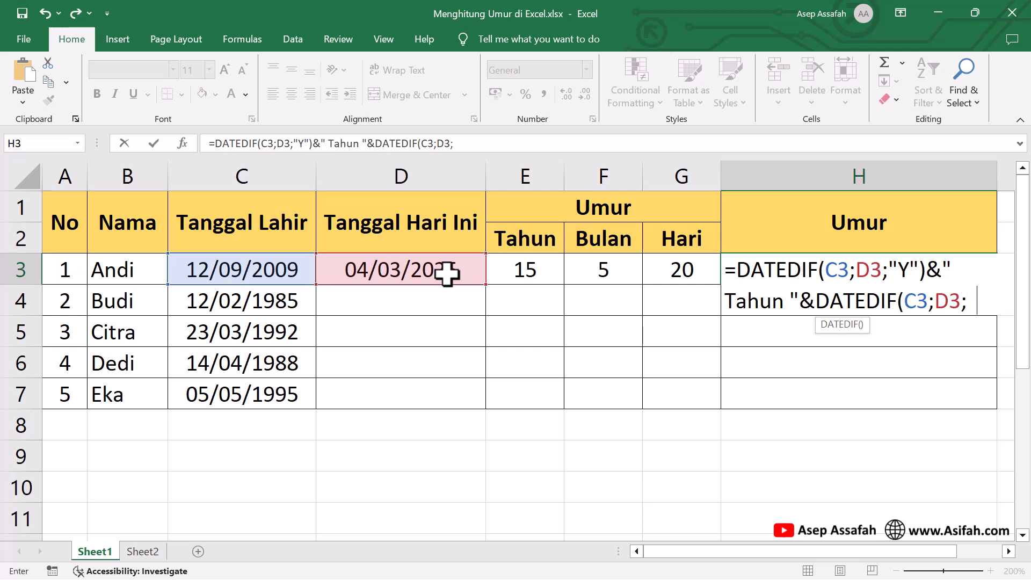
text("YM"))
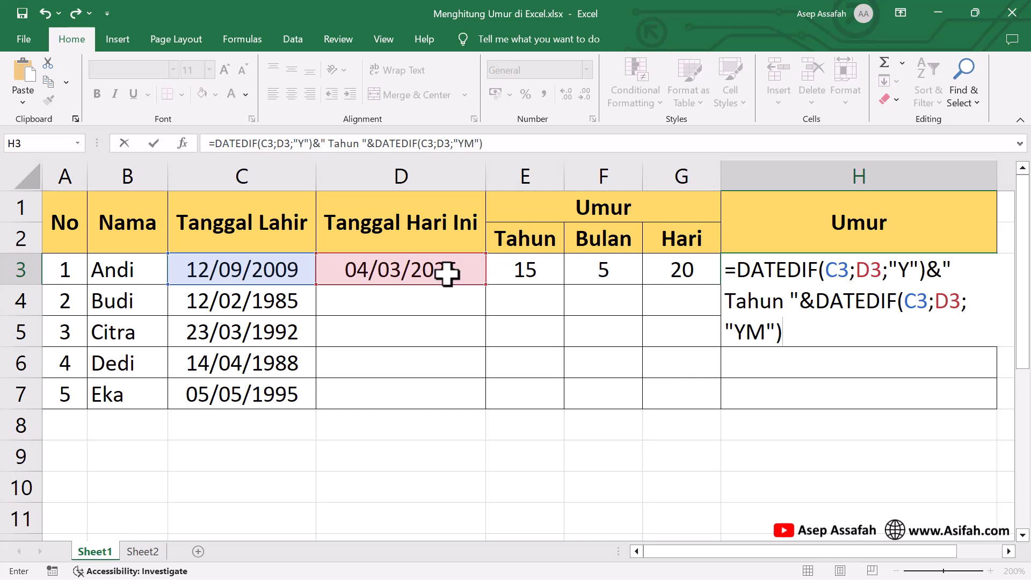
text(&" Bulan)
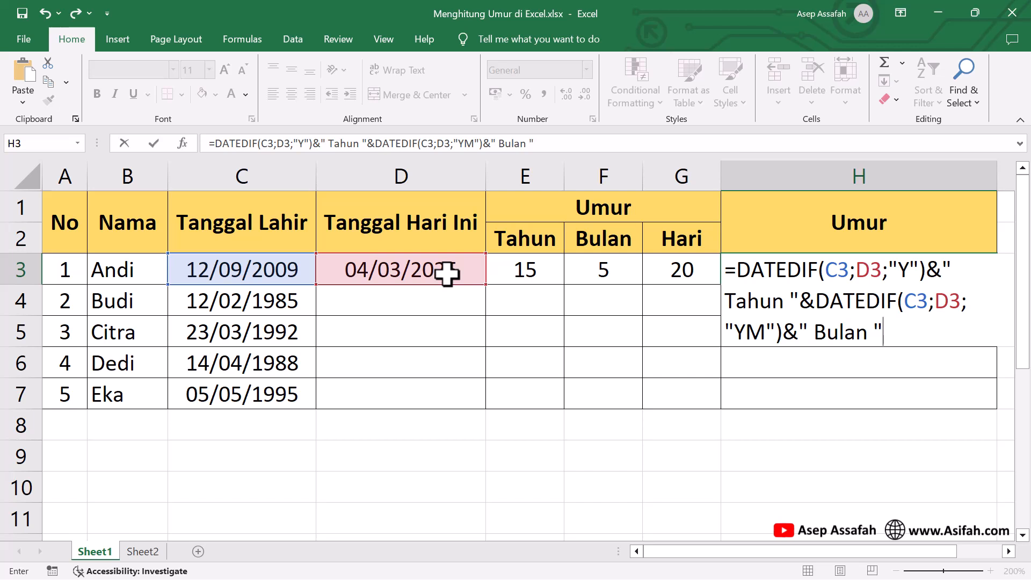
Step: Complete the H3 formula with the days part &DATEDIF(C3;D3;"MD") joined by & to the text " Hari"
text("&DATEDIF)
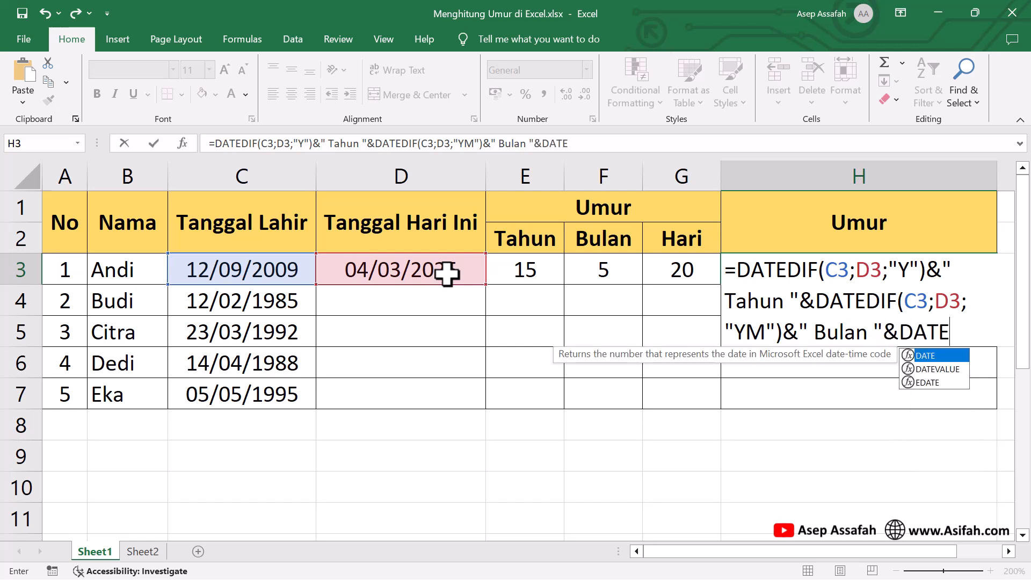
text(()
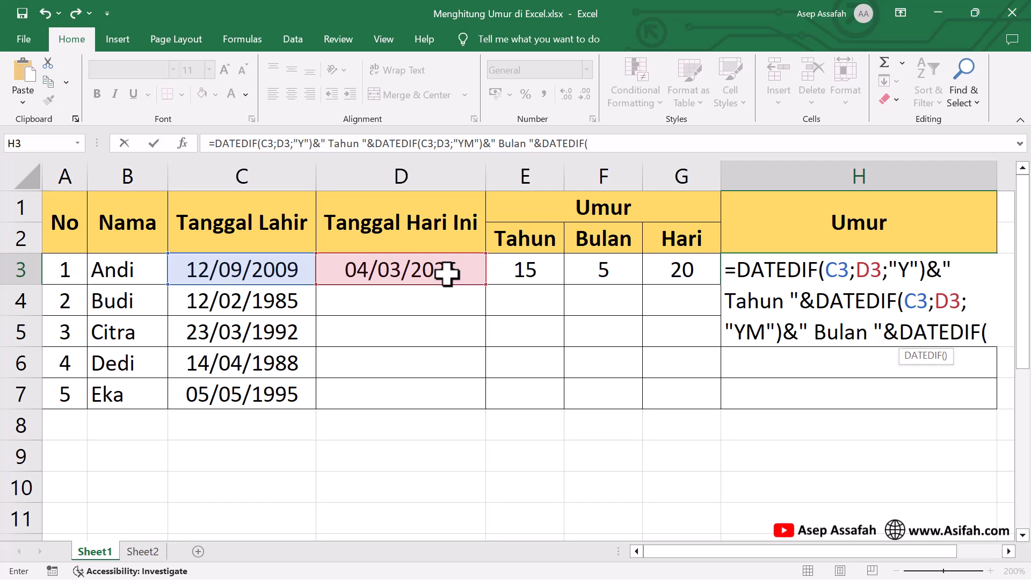
click(276, 268)
text(;)
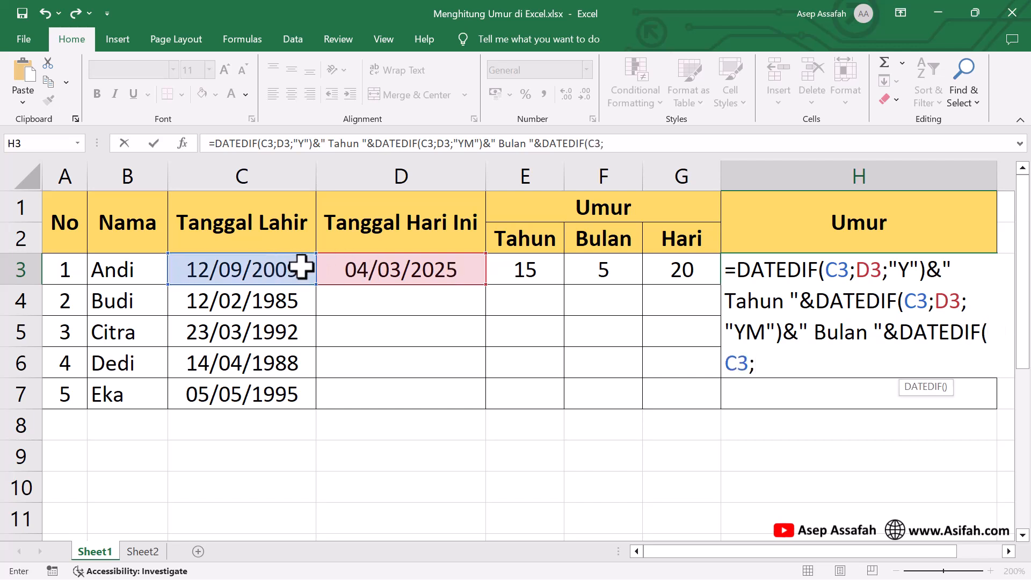
click(375, 268)
text(;)
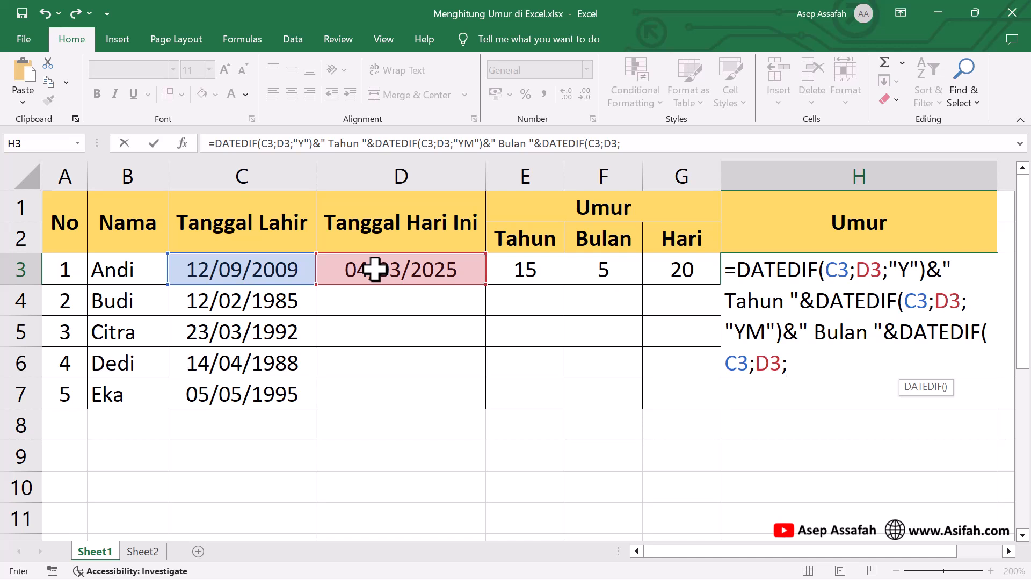
text("MD)
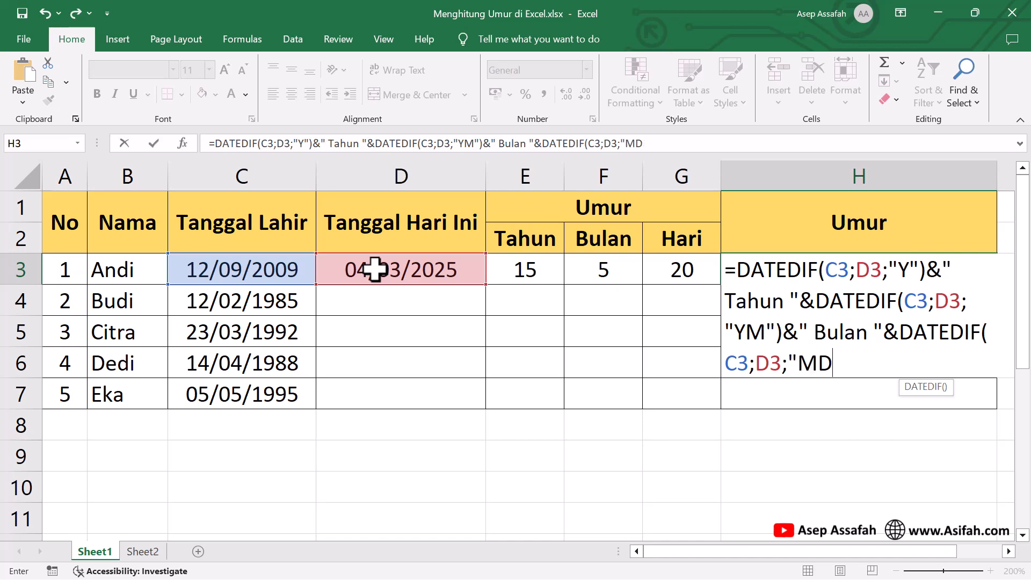
text("))
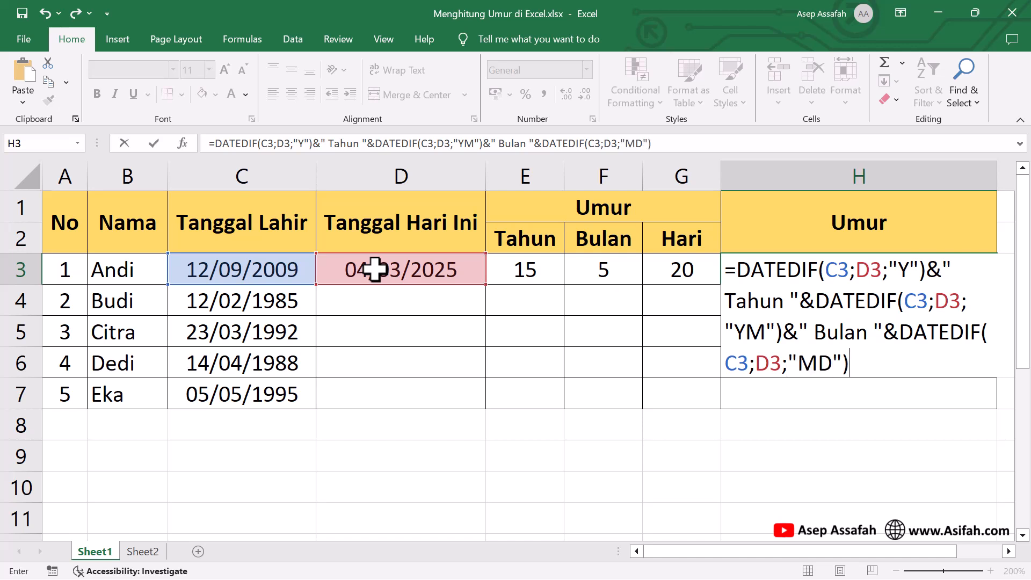
text(&" Hari)
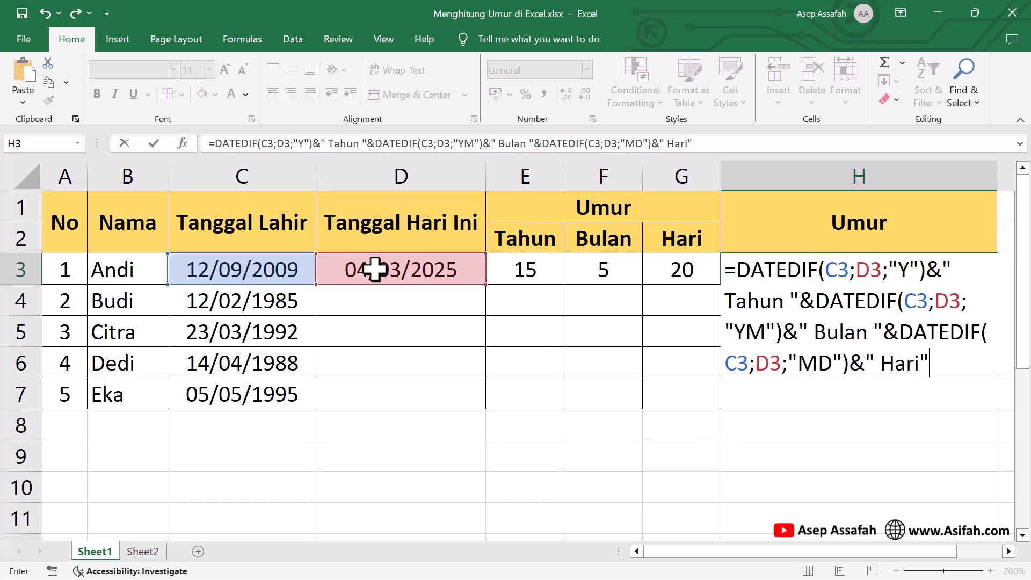
key(Return)
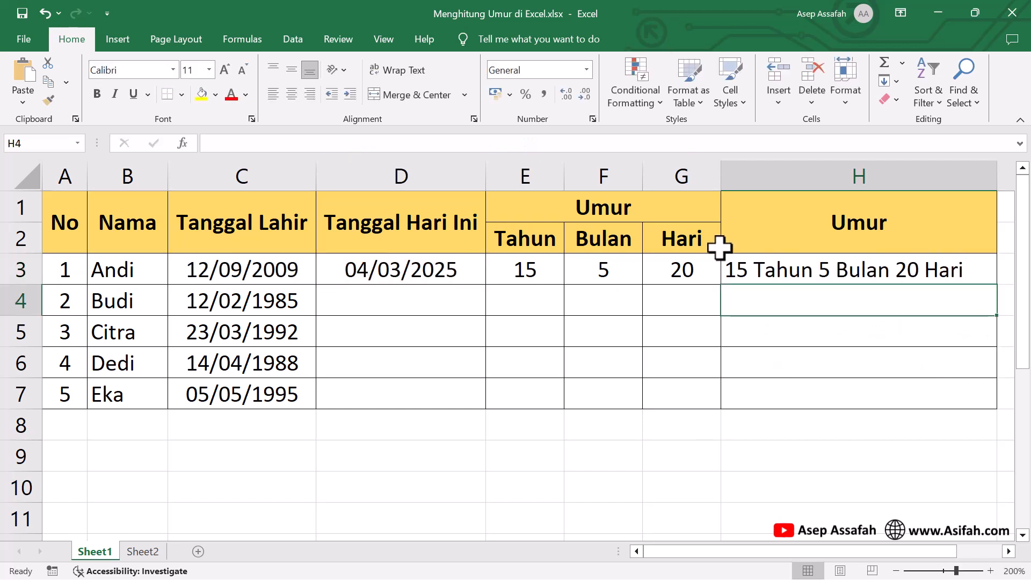
click(741, 274)
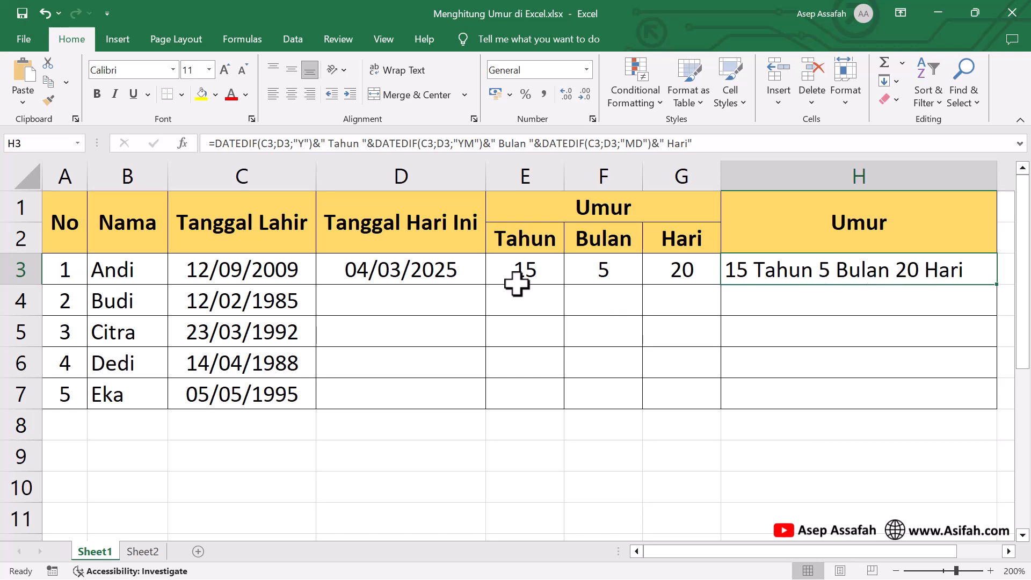
Step: Fill the formulas in D3:H3 down through row 7 for the remaining people
drag(460, 271, 915, 276)
drag(1001, 288, 996, 398)
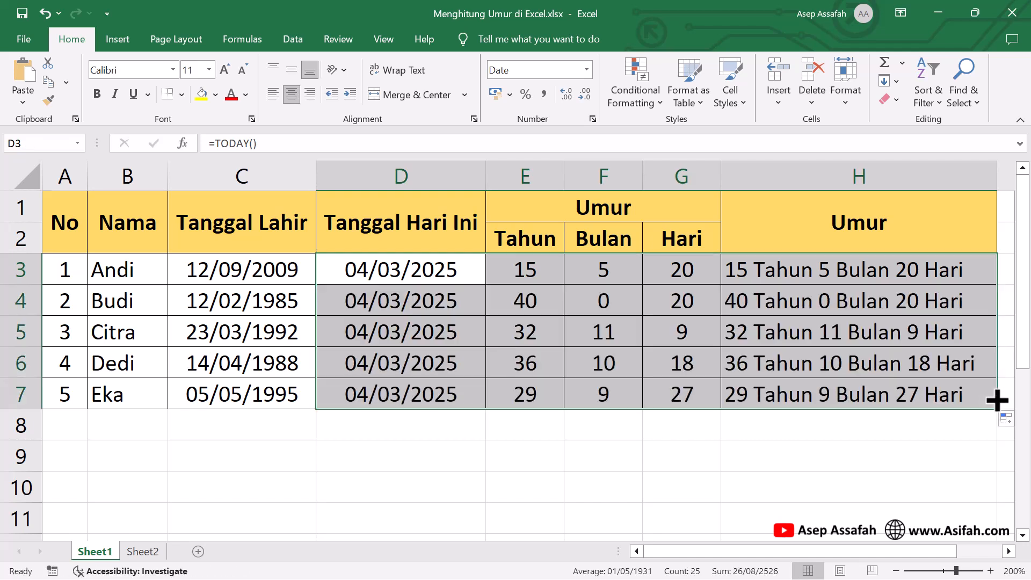
click(865, 394)
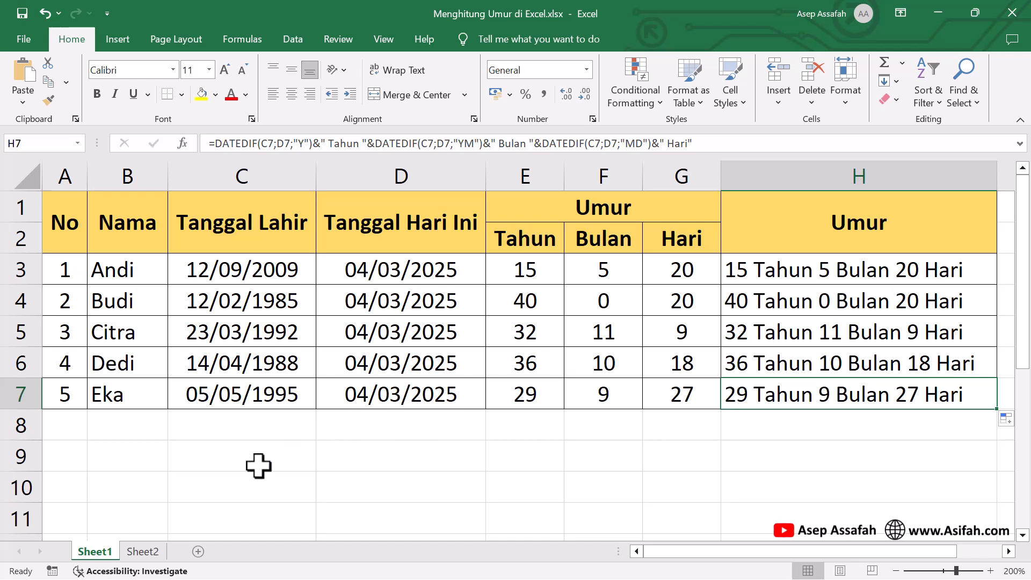
Step: Switch to Sheet2 and look over the Umur headings Dalam Tahun, Dalam Bulan and Dalam Hari
click(138, 551)
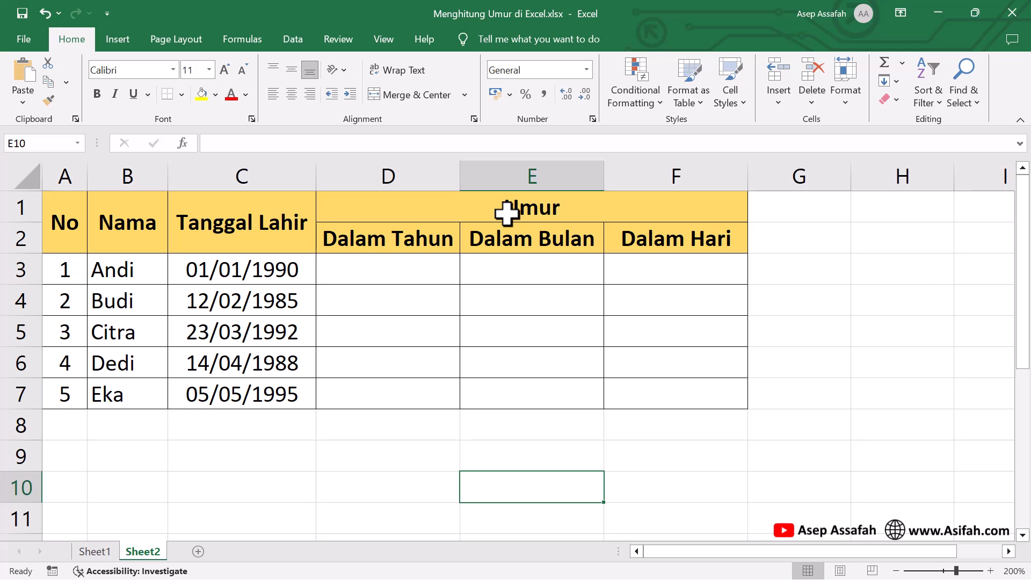
click(414, 239)
click(534, 240)
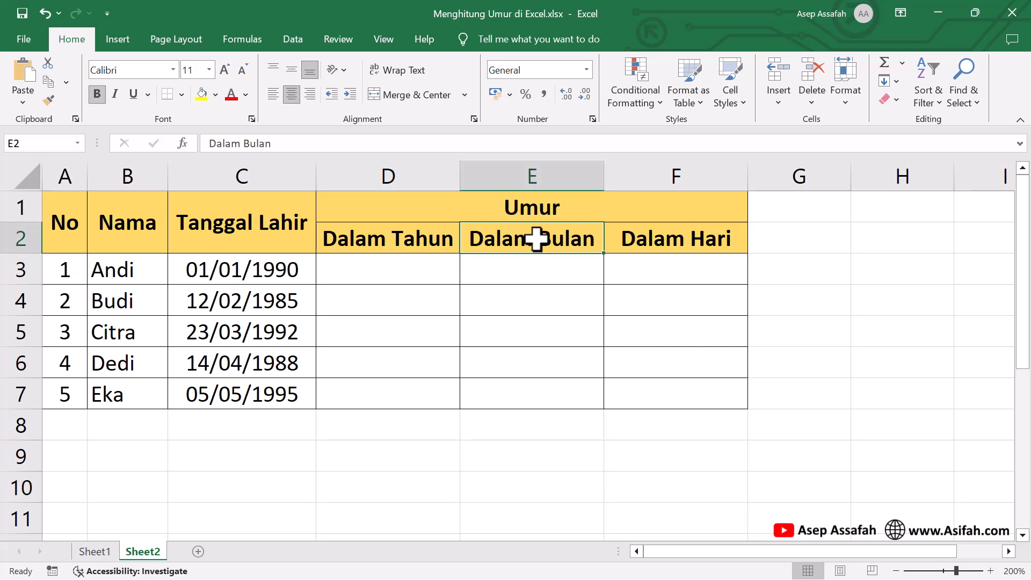
click(666, 238)
Step: Calculate the age in whole years in cell D3 under Dalam Tahun with the formula =DATEDIF(C3;TODAY();"Y")
click(418, 271)
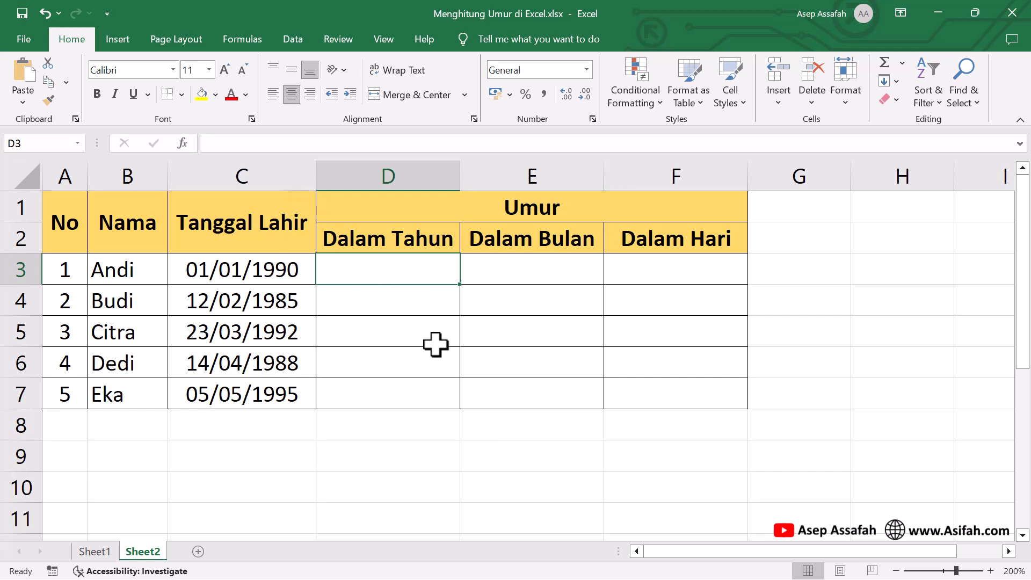
text(=DATEDIF)
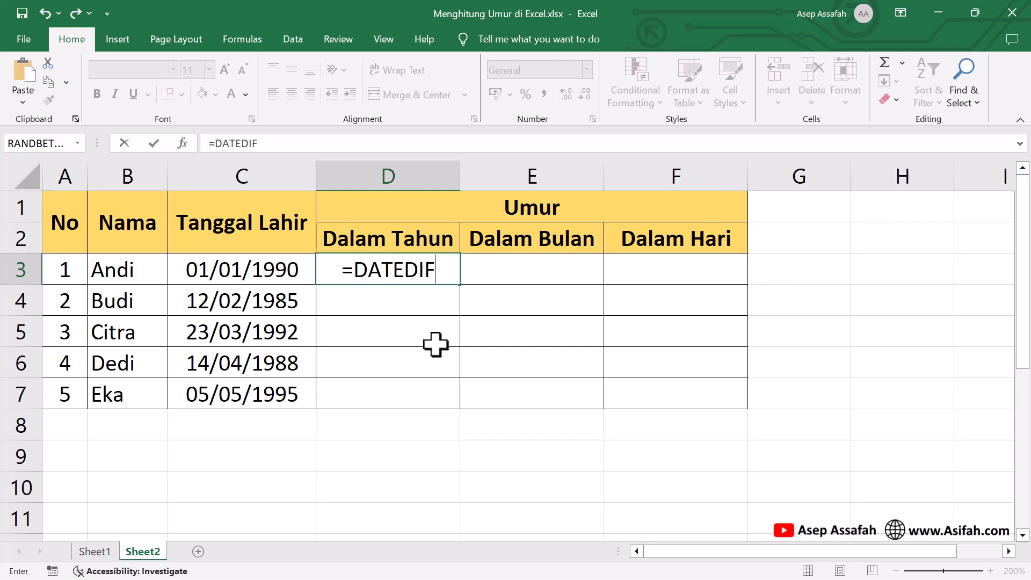
text(()
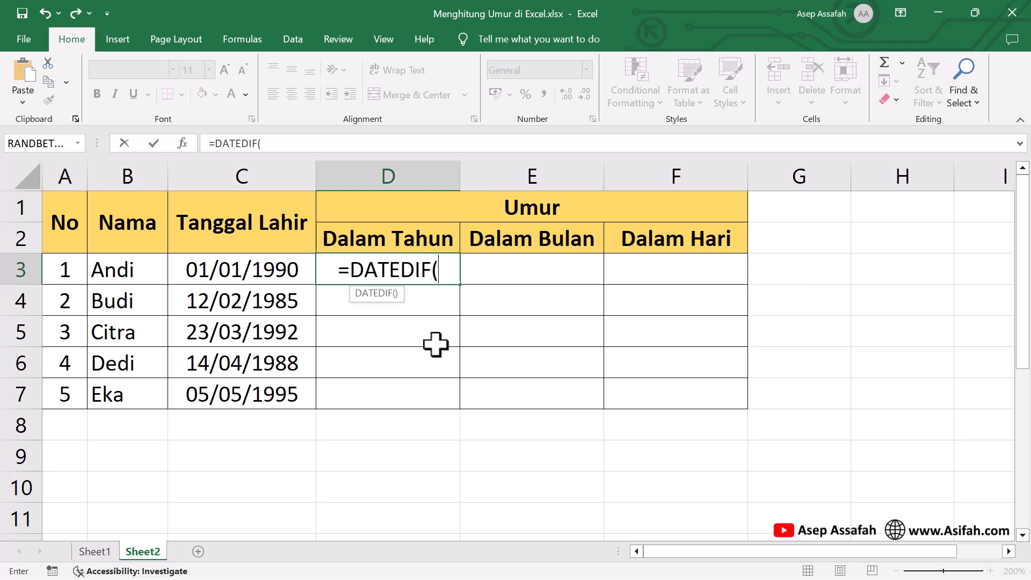
click(271, 271)
text(;)
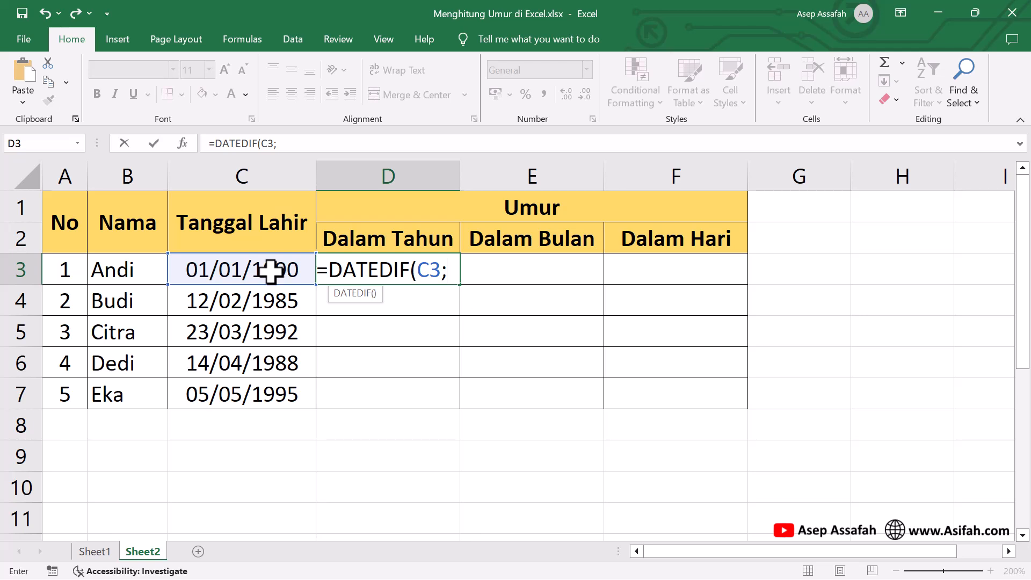
text(TODAY)
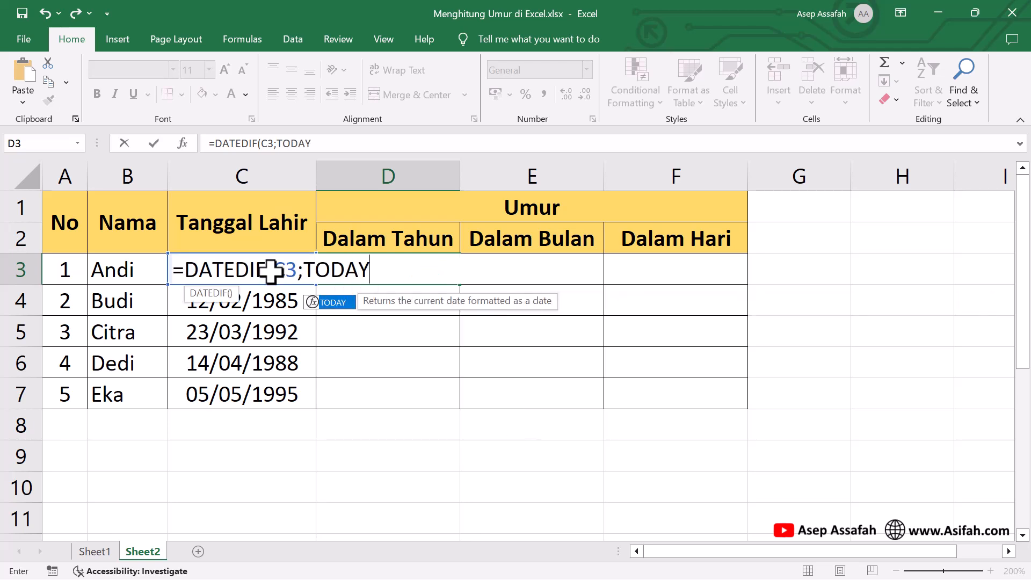
text(())
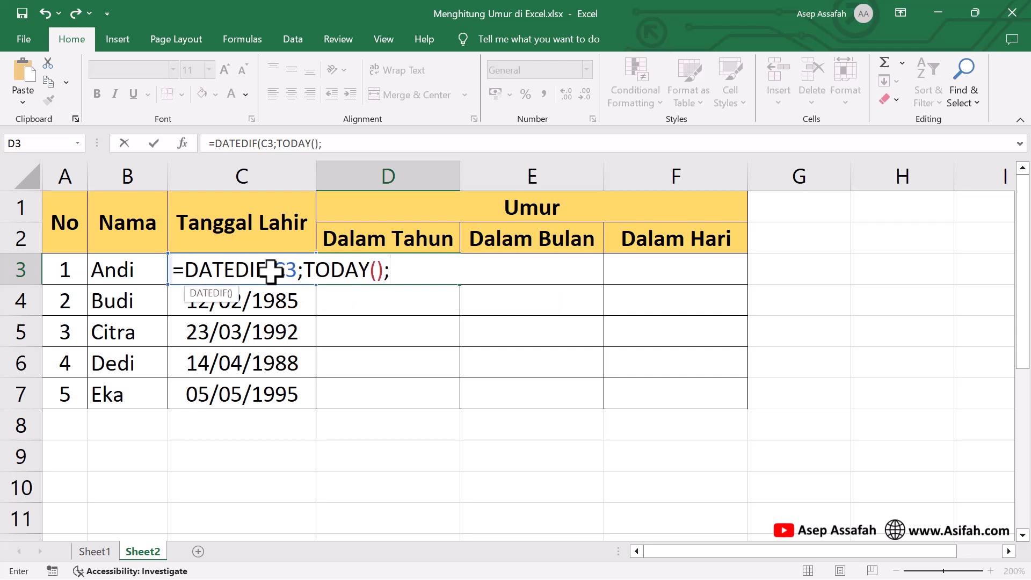
text(;"Y)
text())
key(Return)
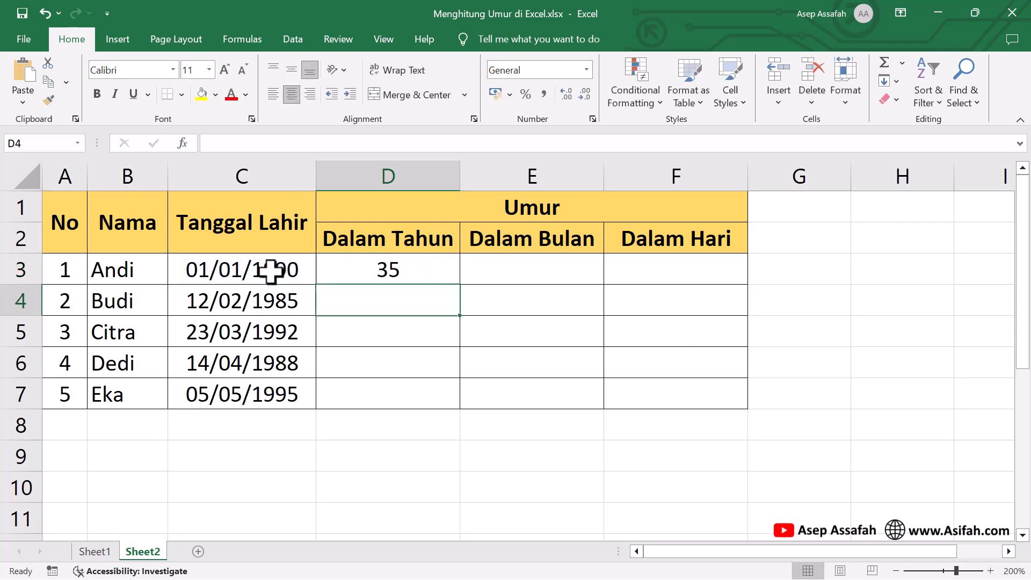
Step: Copy the full formula text of cell D3 and leave the cell unchanged
click(406, 260)
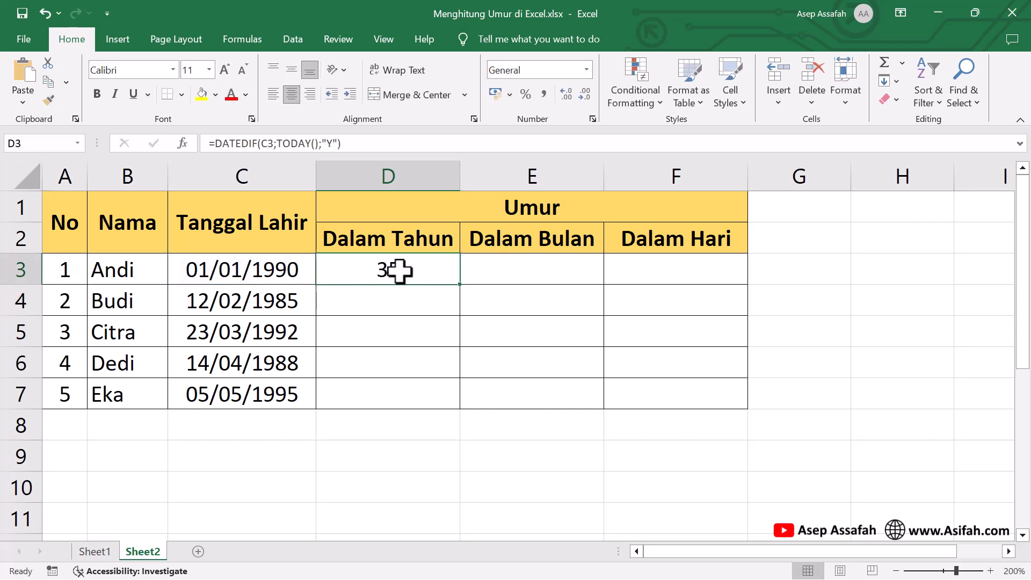
click(552, 271)
click(437, 271)
click(358, 143)
drag(361, 141, 179, 141)
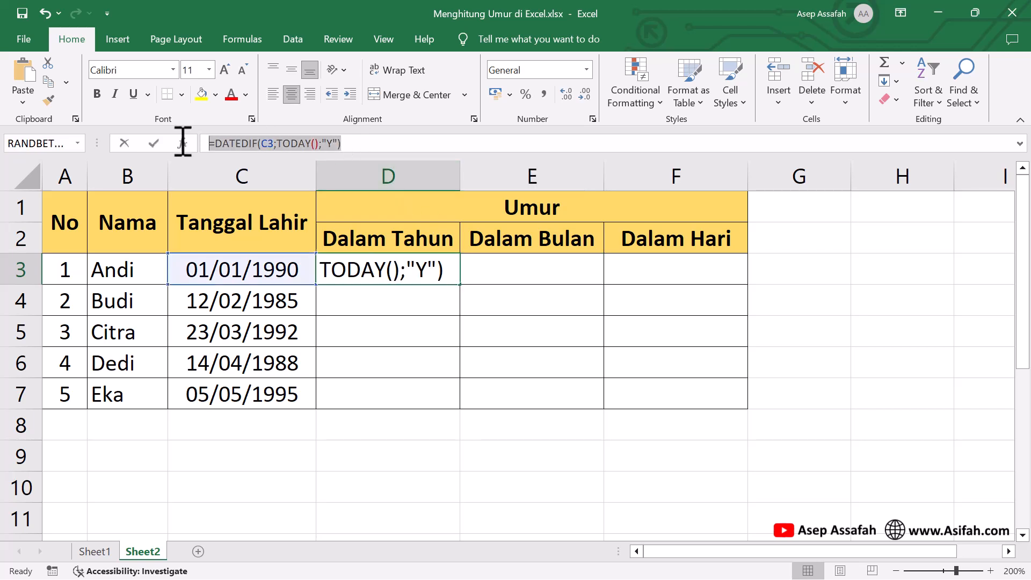
right_click(274, 143)
click(295, 170)
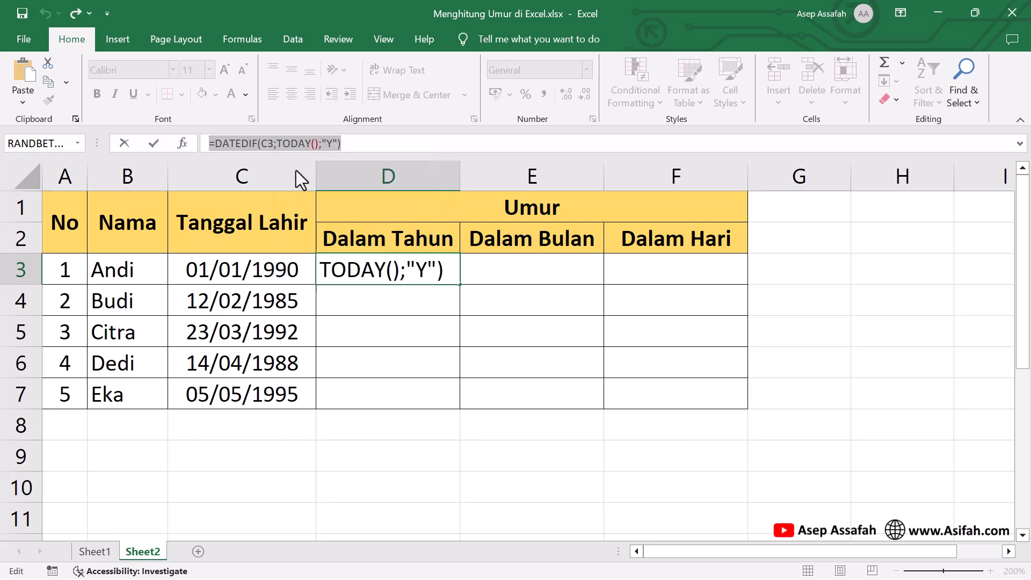
key(Escape)
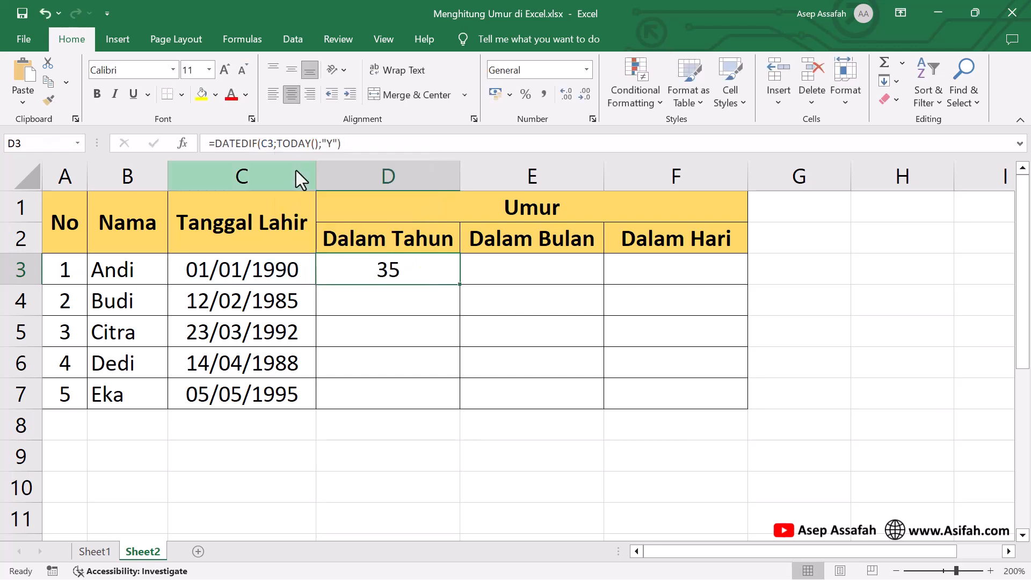
Step: Paste the copied formula into cell E3 under Dalam Bulan and change its unit to "M", giving =DATEDIF(C3;TODAY();"M")
click(547, 274)
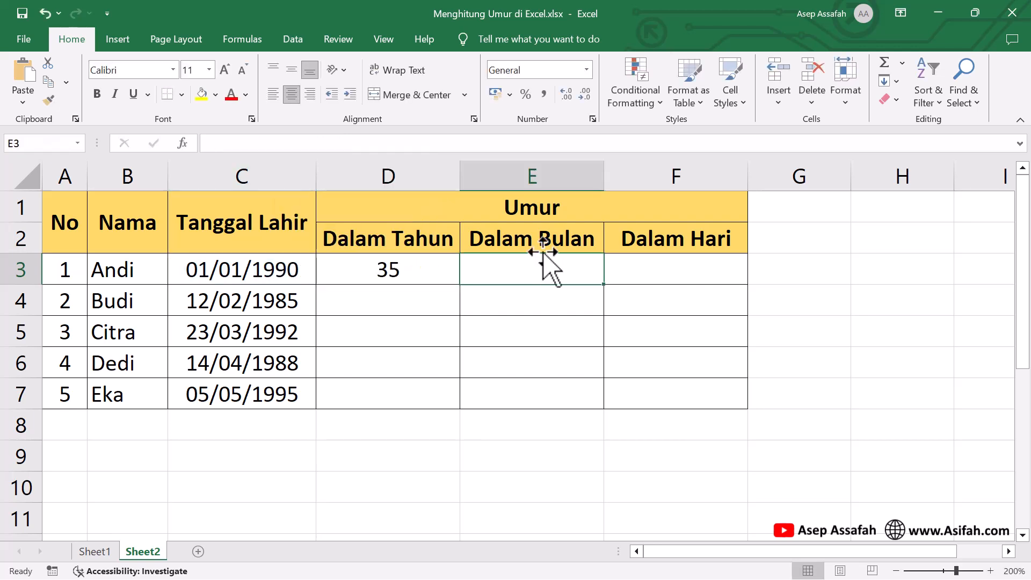
click(239, 143)
right_click(238, 143)
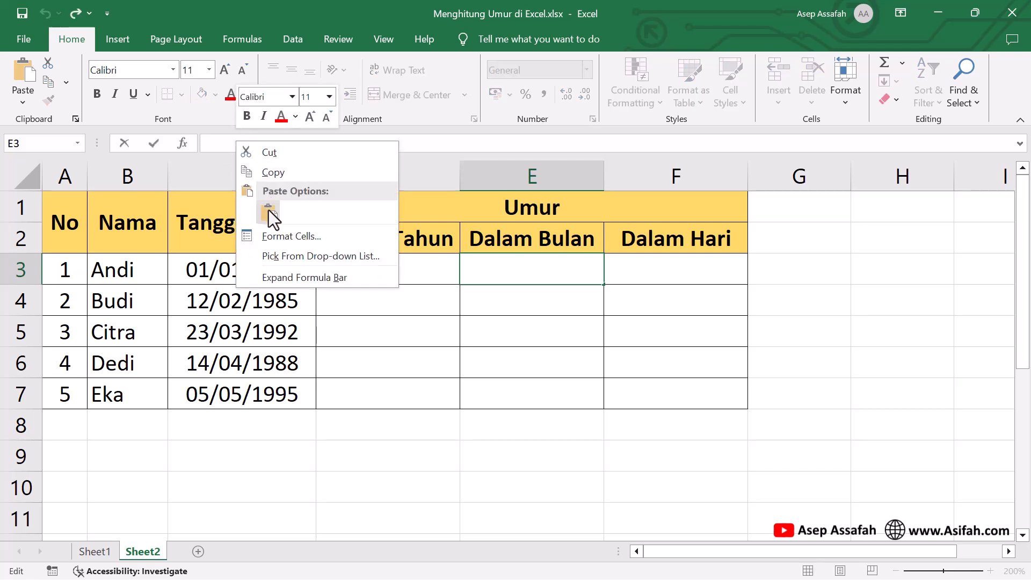
click(269, 212)
key(BackSpace)
text(M)
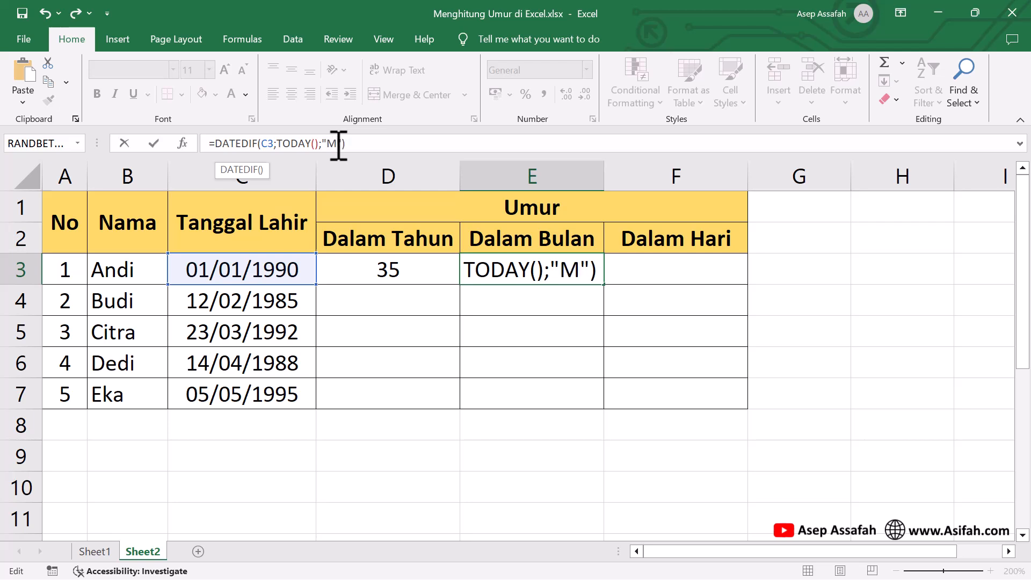
key(Return)
click(520, 263)
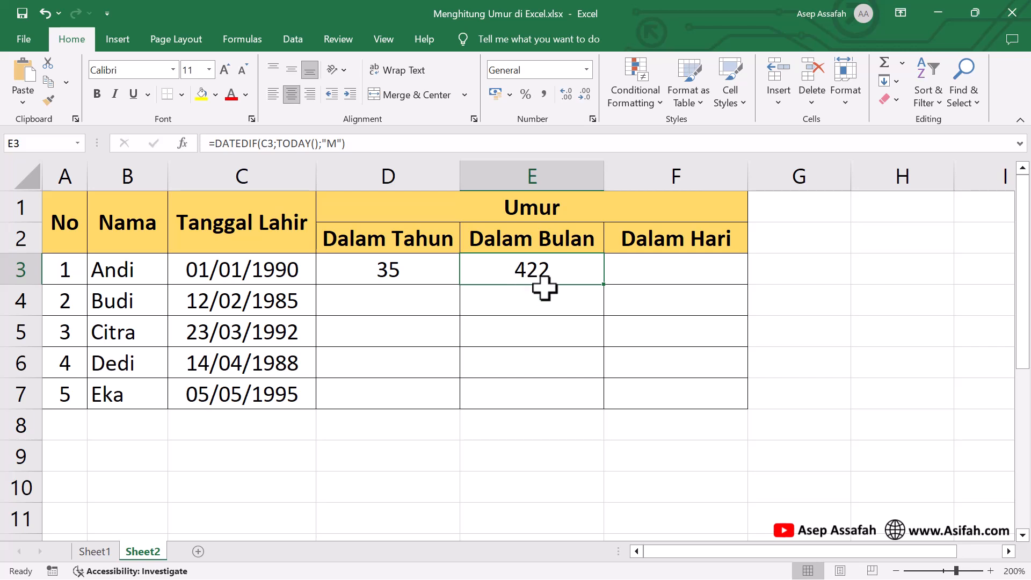
Step: Paste the copied formula into cell F3 under Dalam Hari and change its unit to "D", giving =DATEDIF(C3;TODAY();"D")
click(667, 271)
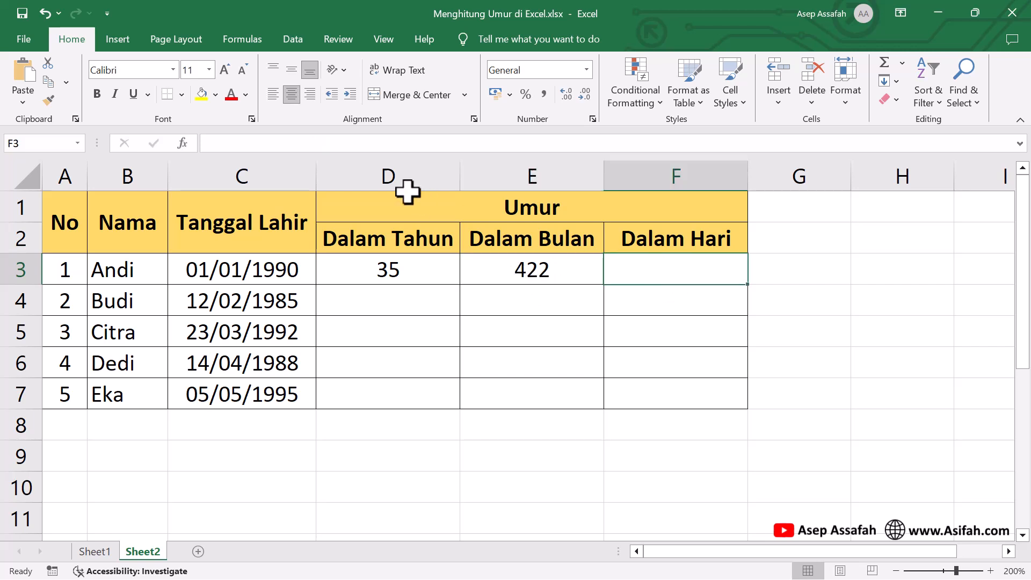
click(260, 143)
right_click(260, 143)
click(294, 212)
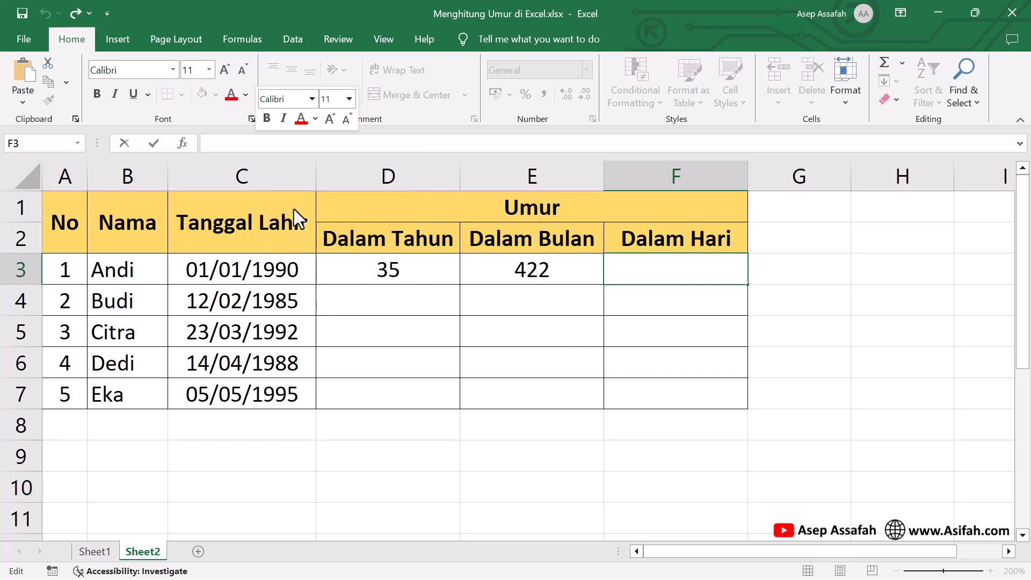
click(333, 143)
key(BackSpace)
text(DATEDIF(C3;TODAY();"D)
key(Return)
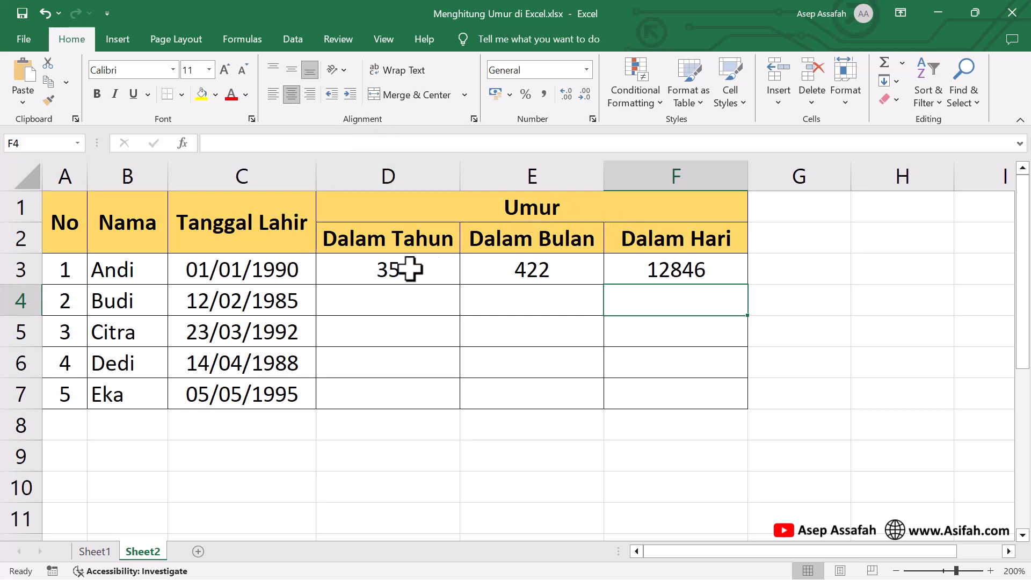
click(689, 273)
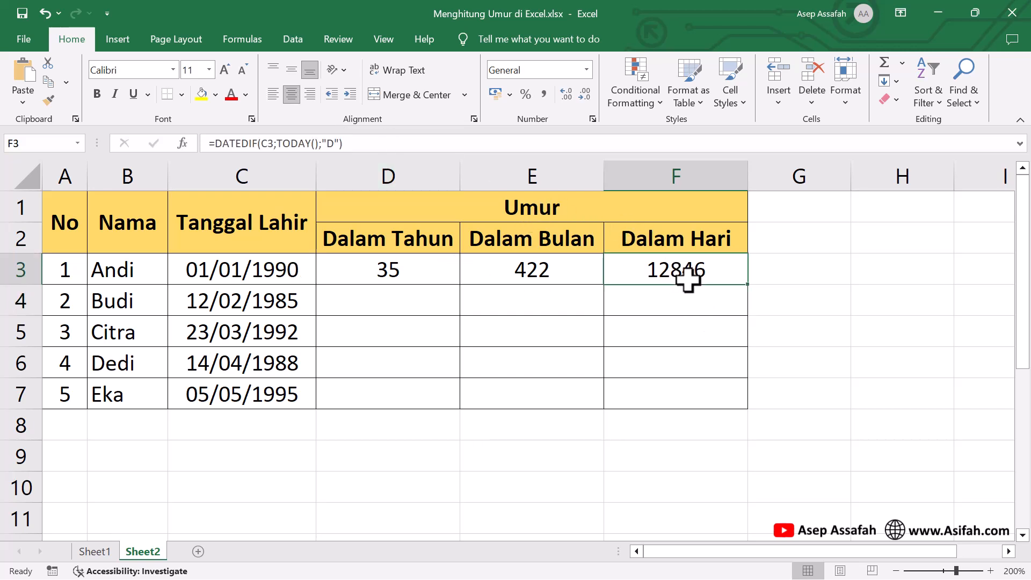
Step: Fill the age formulas in D3:F3 down through row 7
drag(400, 271, 704, 274)
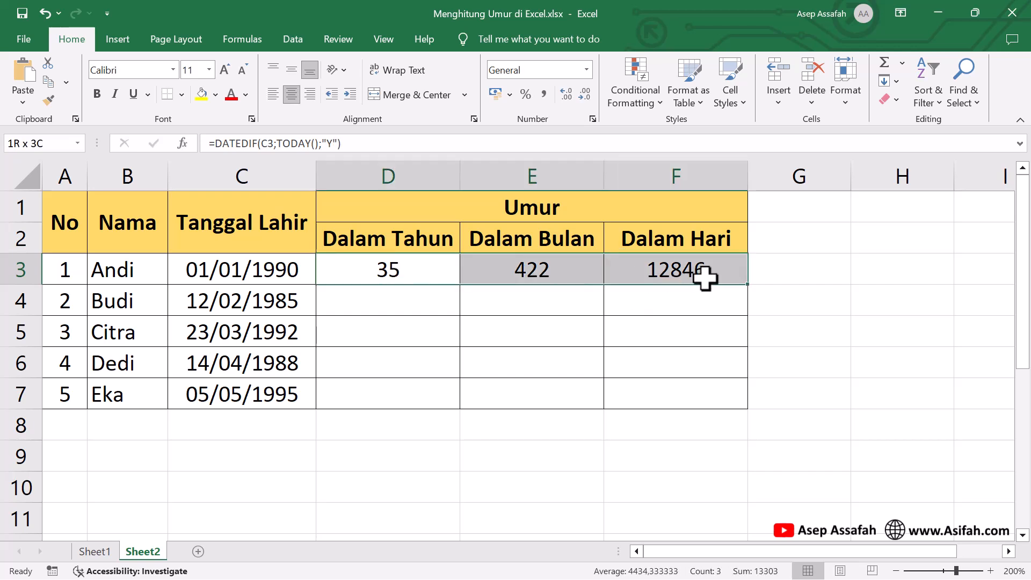
double_click(753, 289)
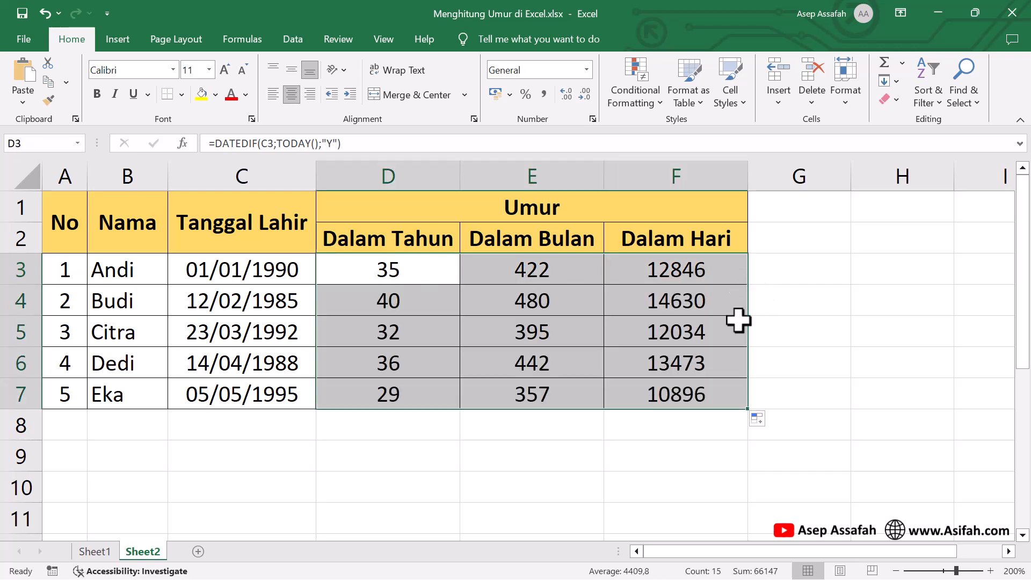
click(691, 388)
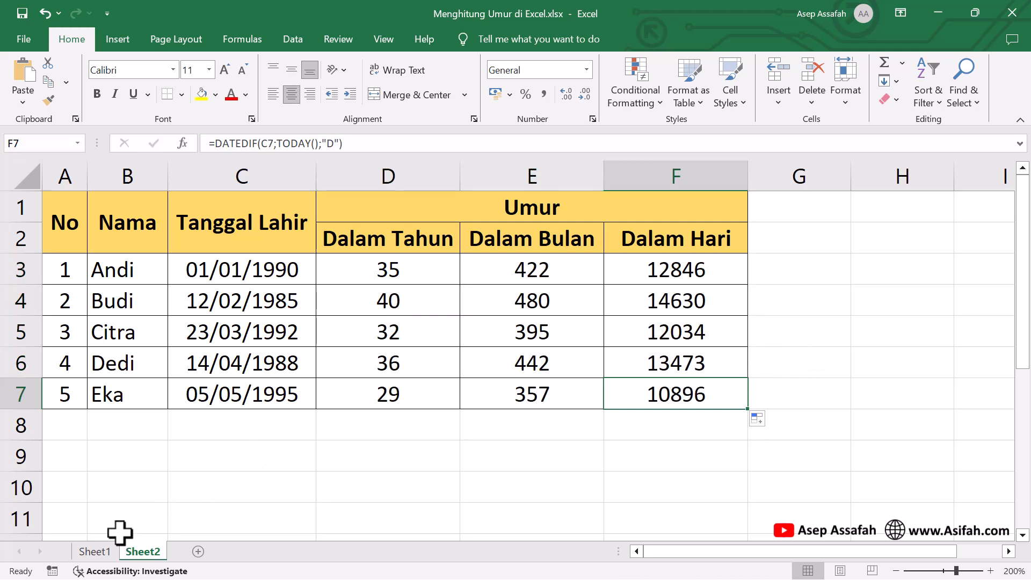
Step: Show Sheet1, switch to Chrome's DATEDIF function support page and read the warning about incorrect results and known issues
click(88, 552)
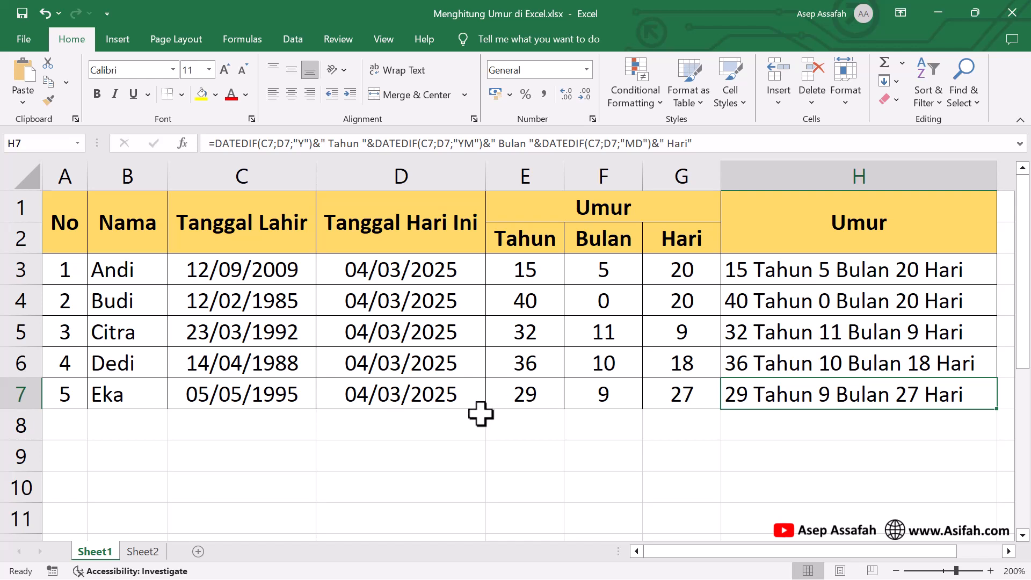
click(928, 12)
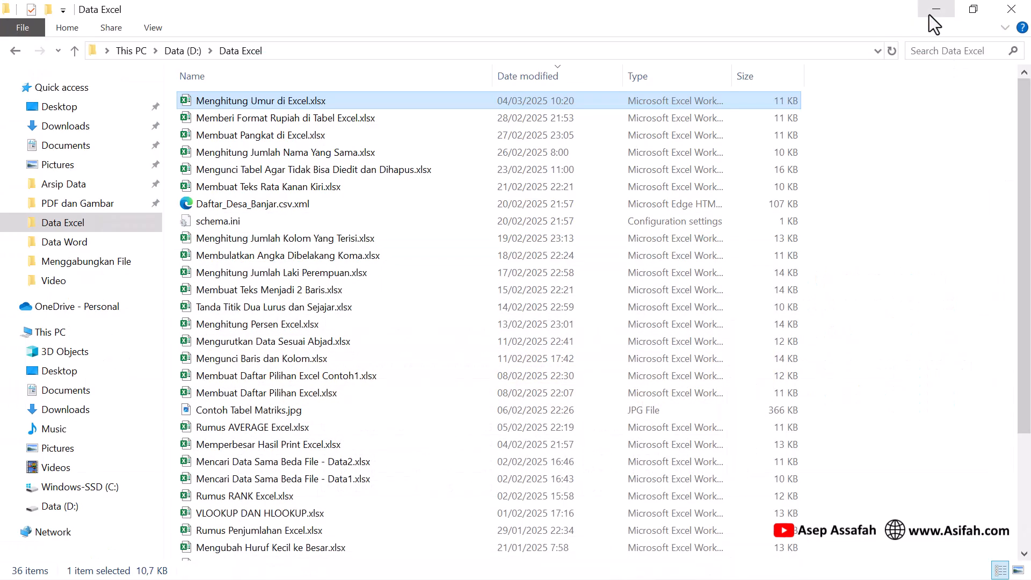
click(929, 14)
click(412, 564)
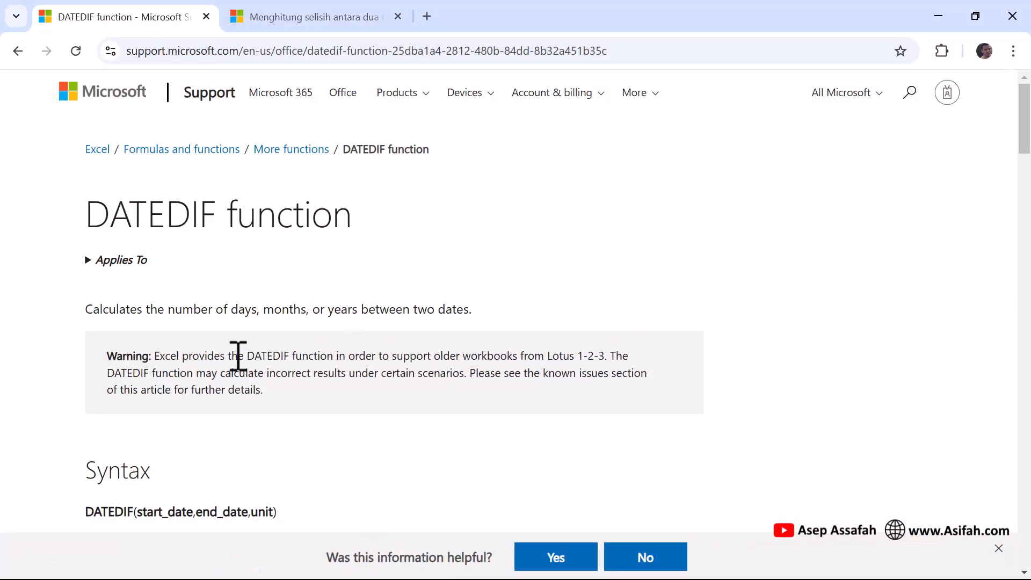
scroll(238, 355, down, 1)
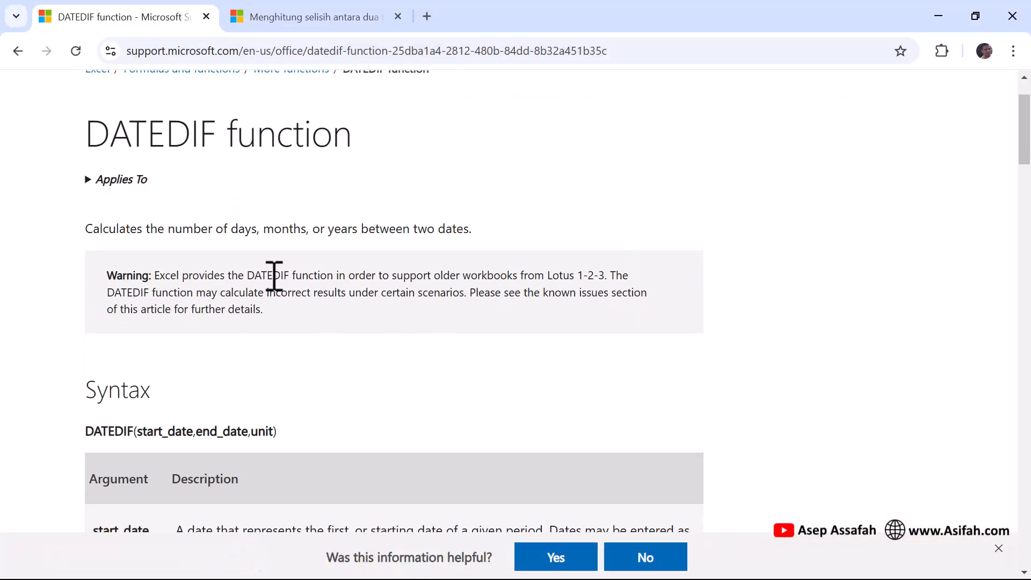
double_click(284, 275)
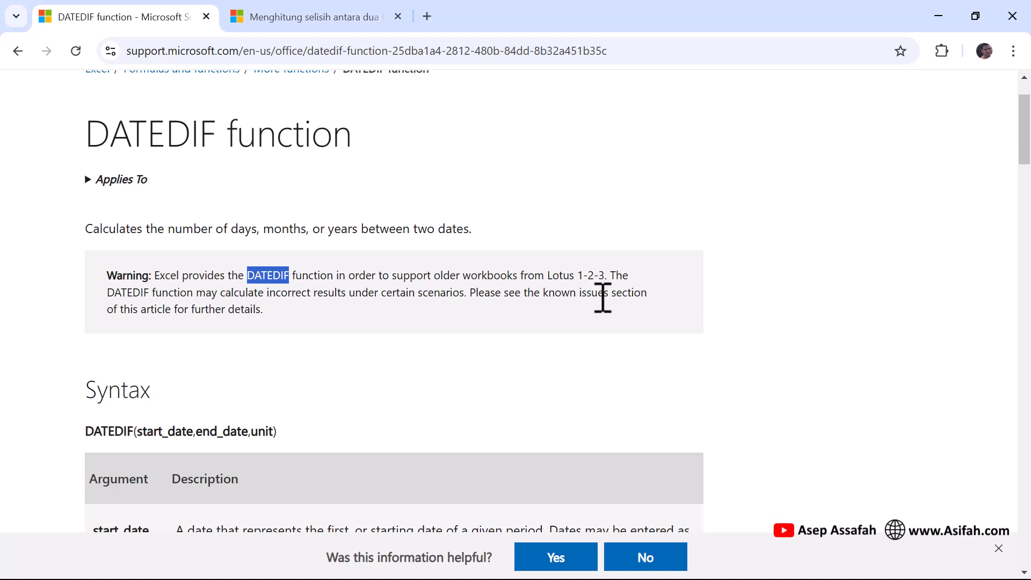
drag(608, 293, 576, 293)
Step: Examine the Known issues section of the DATEDIF article for what it says about the "MD" argument
scroll(739, 305, down, 1)
scroll(740, 303, down, 18)
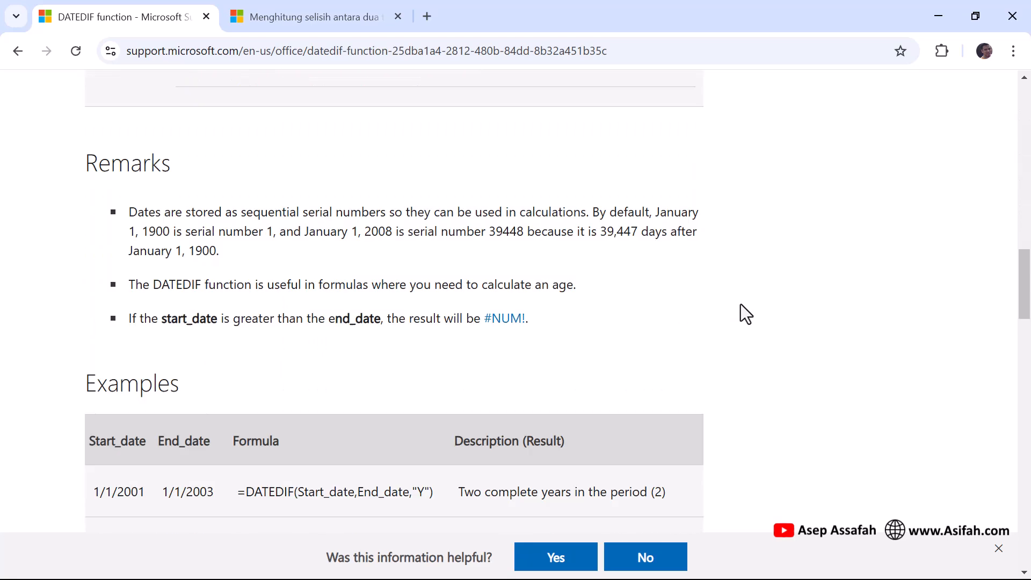
scroll(740, 304, down, 12)
scroll(740, 304, down, 6)
scroll(740, 304, up, 9)
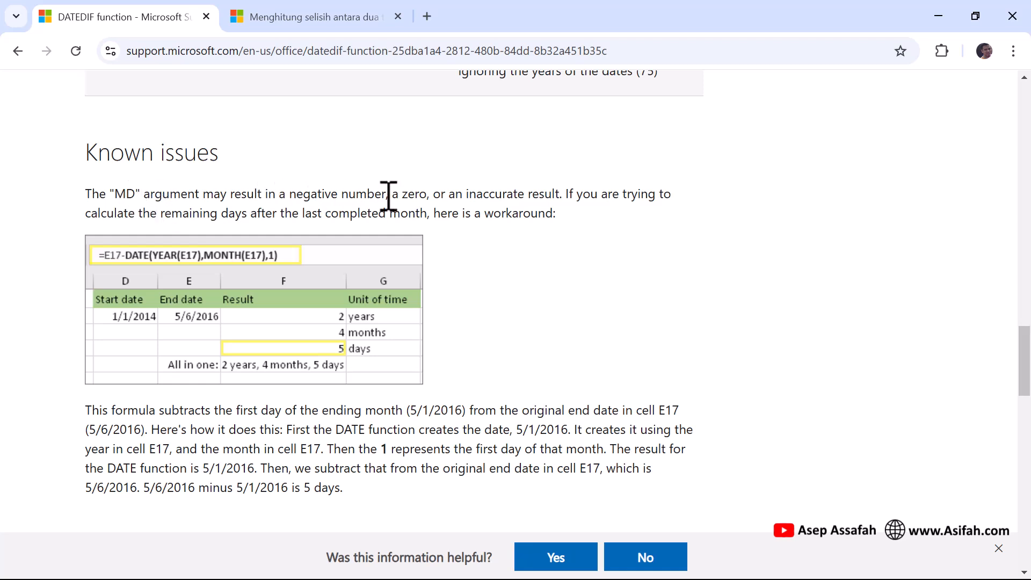
drag(389, 196, 301, 196)
drag(403, 198, 476, 194)
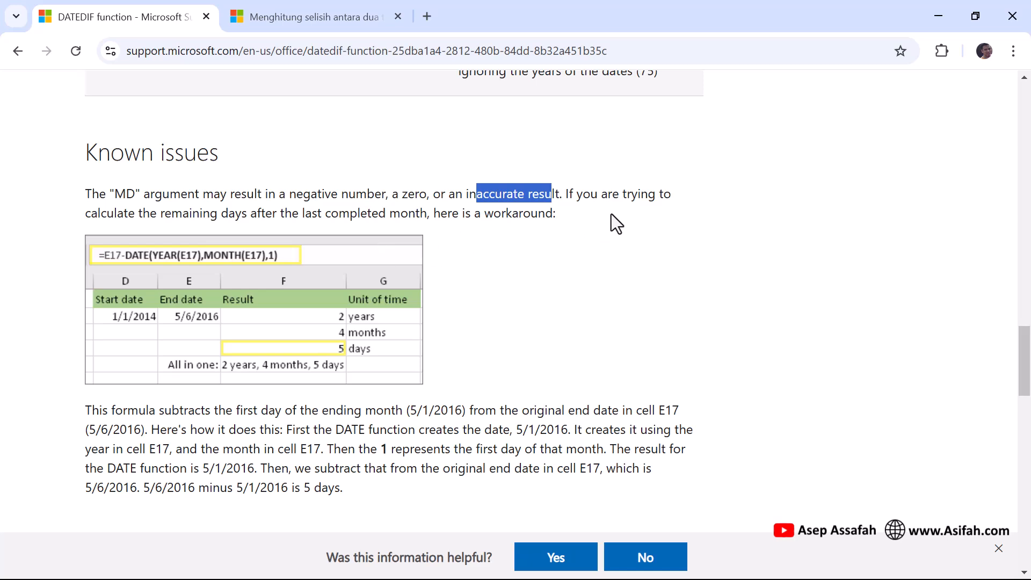
Step: Read the warning about the DATEDIF "md" argument in the Indonesian article on calculating the difference between two dates
click(320, 21)
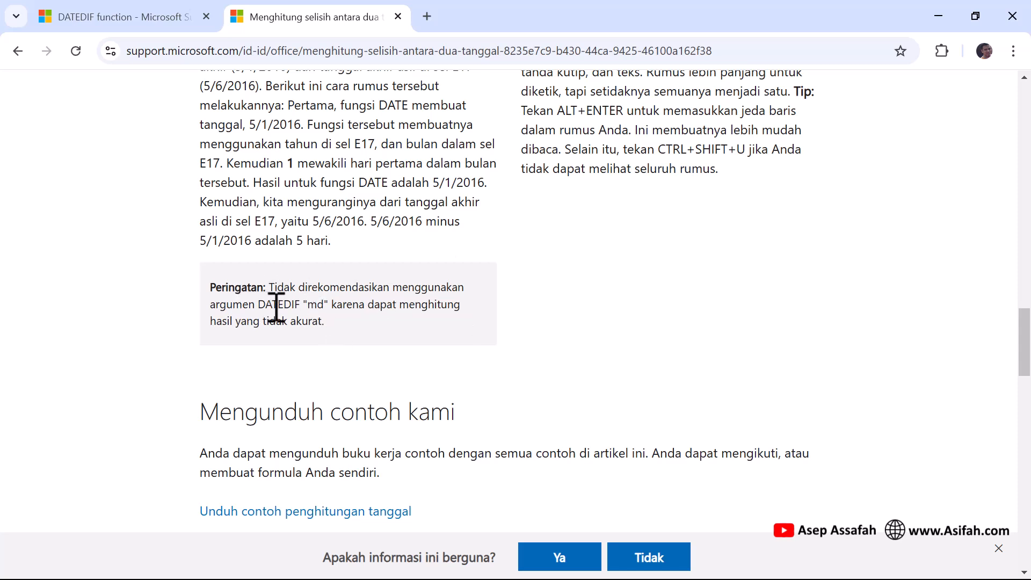
drag(325, 304, 291, 304)
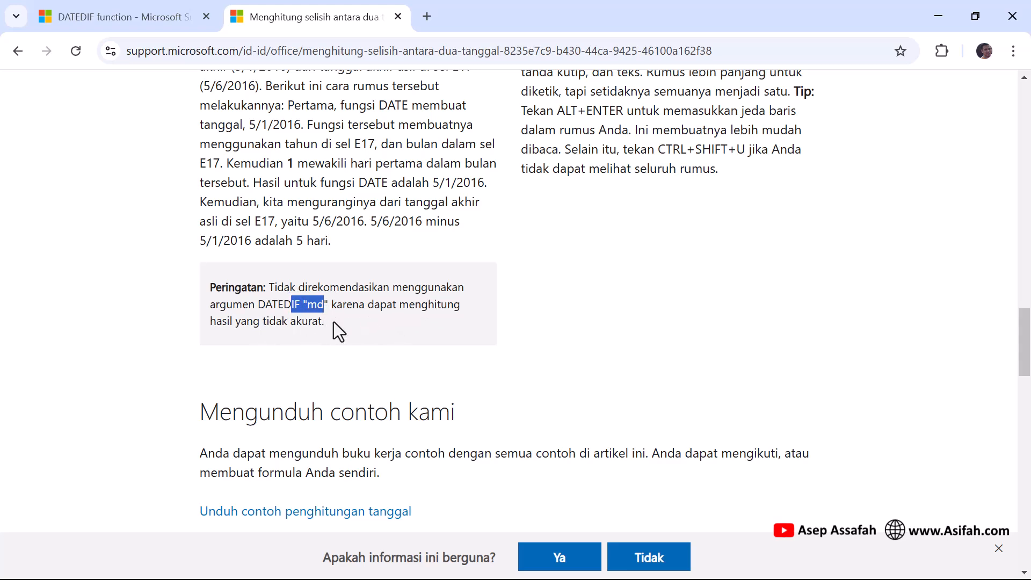
scroll(397, 248, up, 2)
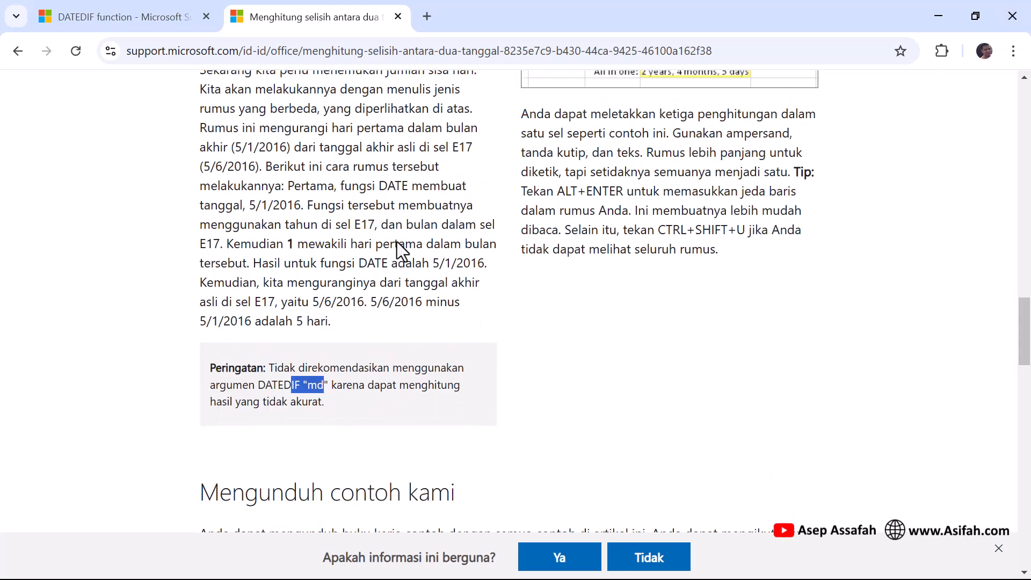
scroll(399, 245, up, 2)
scroll(400, 242, down, 2)
drag(374, 384, 367, 384)
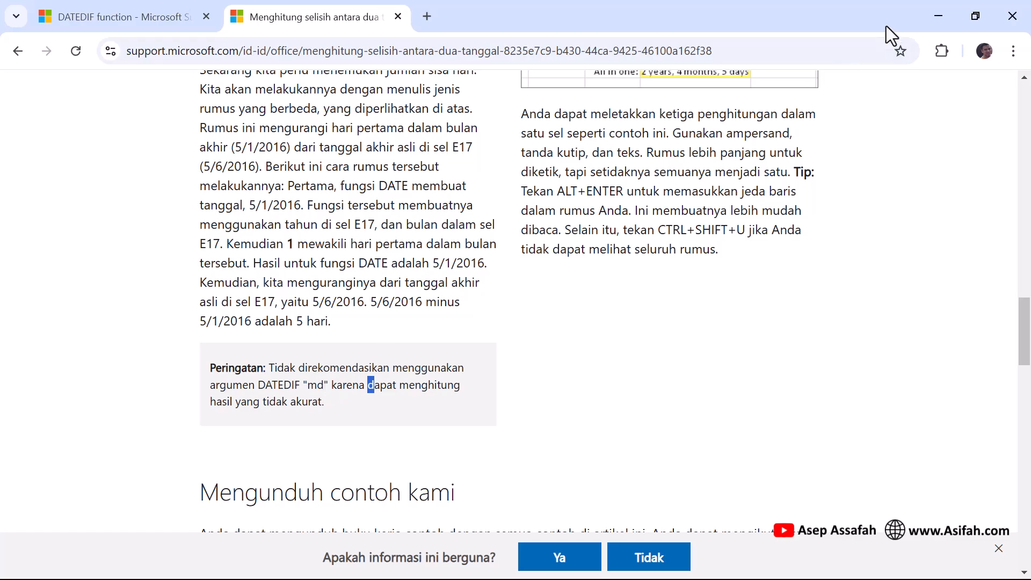
Step: Return to the Excel workbook and inspect the "MD" formulas in cells G3 and G7 of Sheet1
click(943, 12)
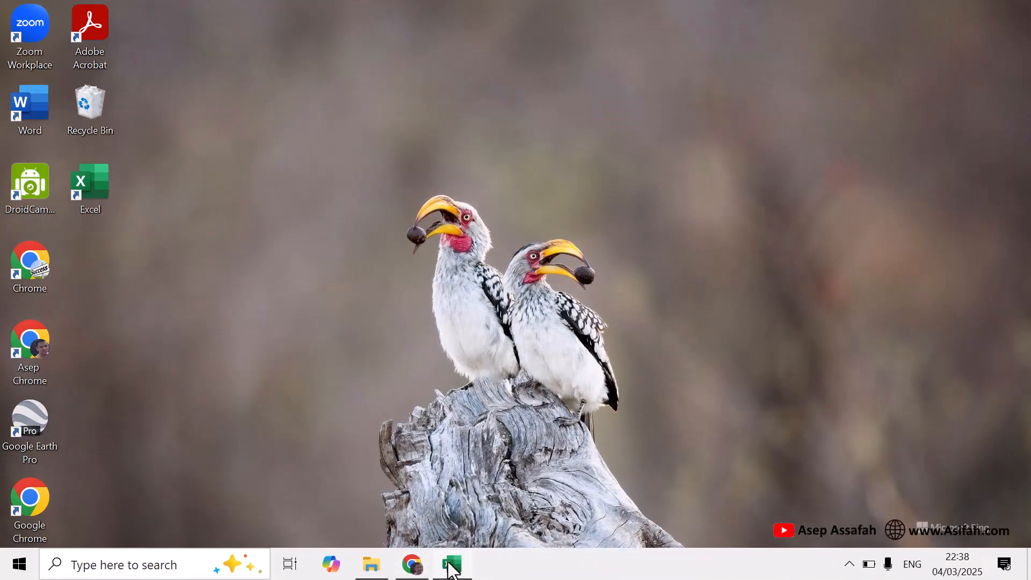
click(450, 568)
click(695, 272)
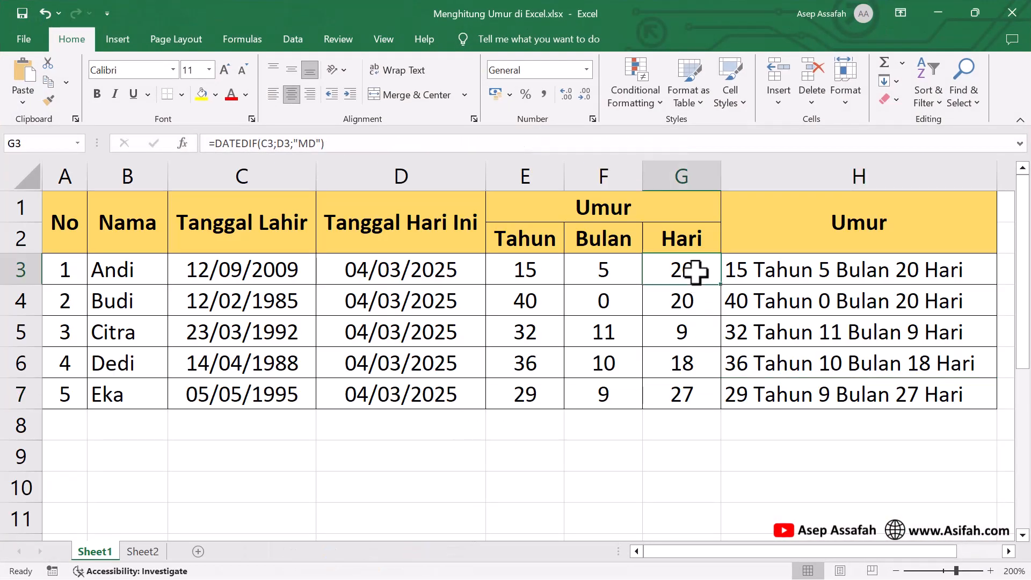
click(698, 398)
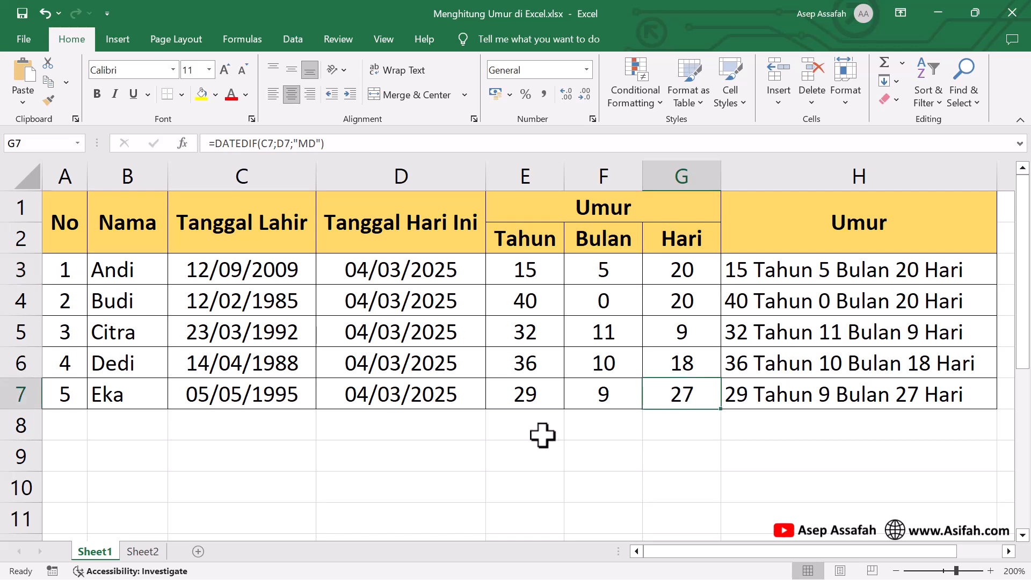
Step: Add a test row 8 with start date 31-01-2024 in C8, end date 01-03-2025 in D8 and the E7:G7 formulas filled down
click(250, 428)
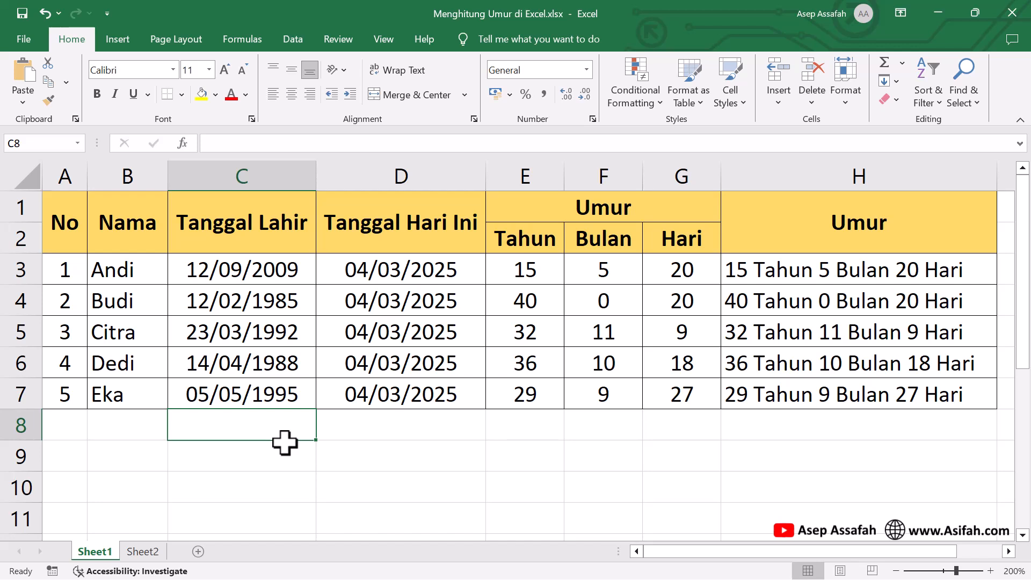
text(31)
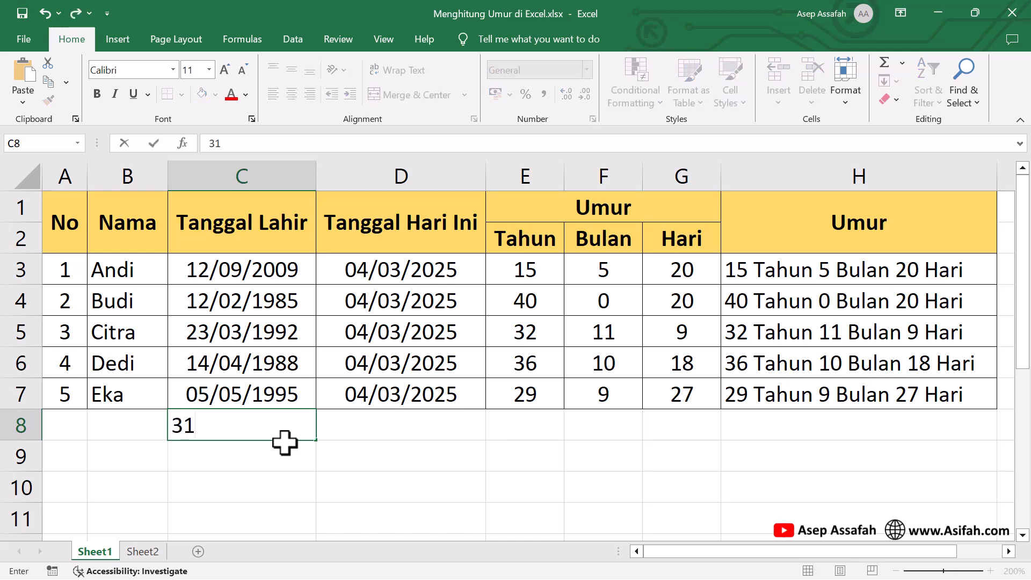
text(-01-2024)
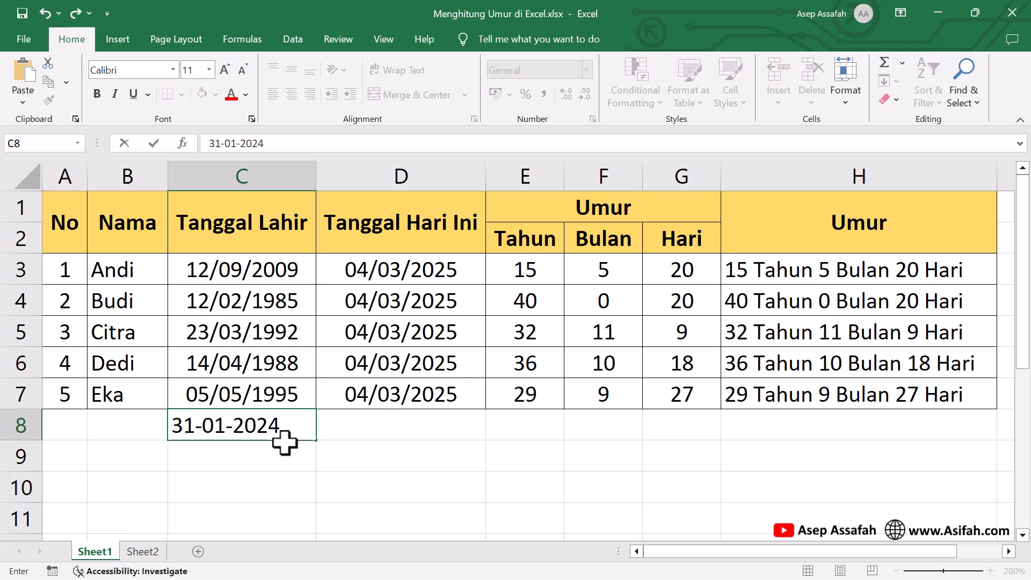
key(Tab)
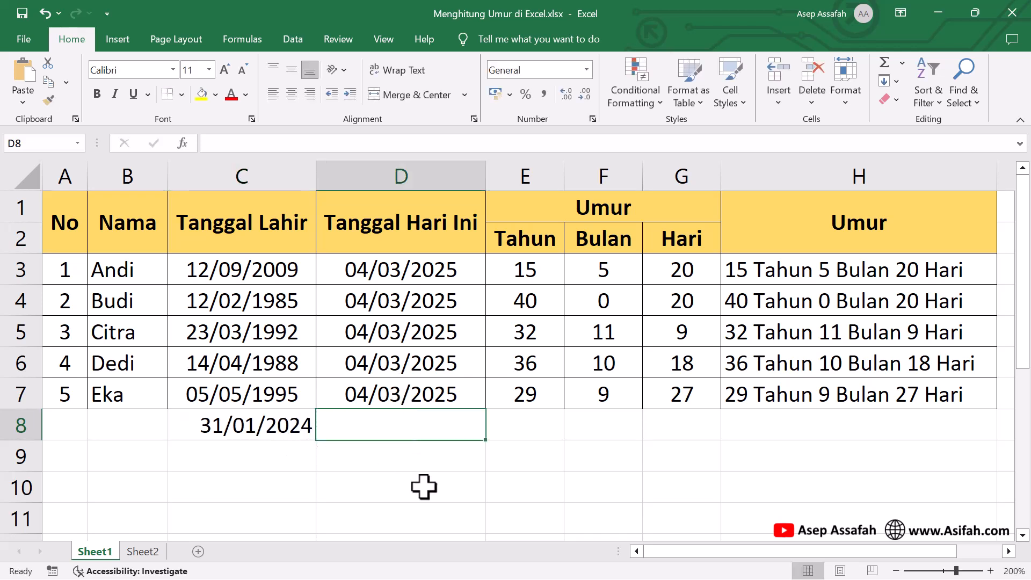
text(01)
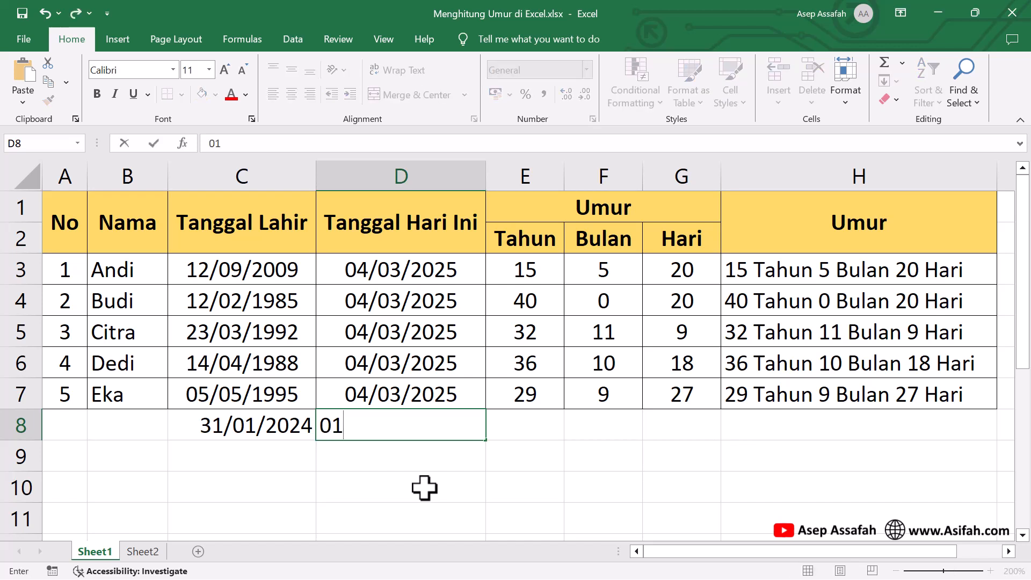
text(-03-2025)
key(Return)
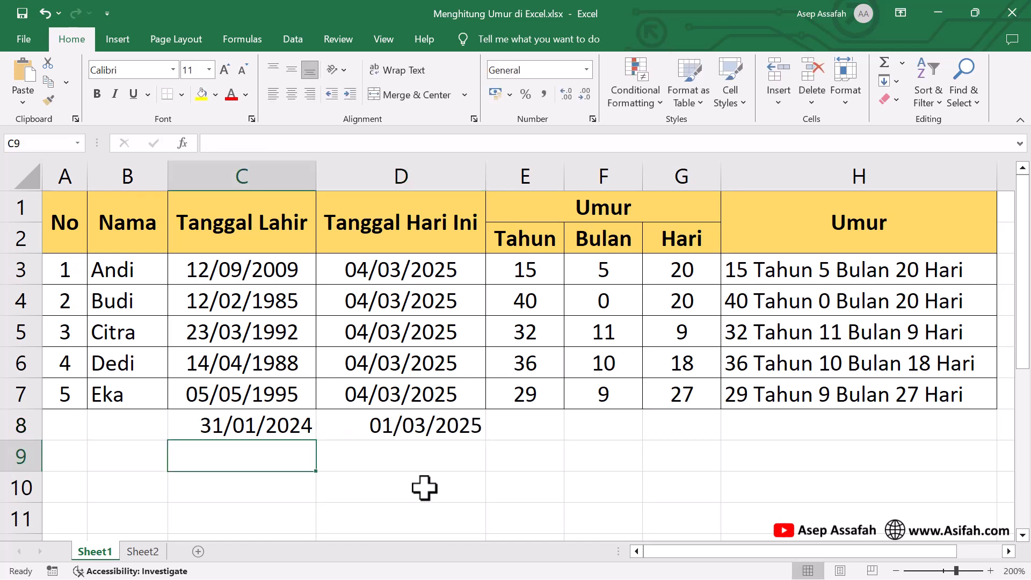
drag(540, 395, 719, 435)
click(683, 422)
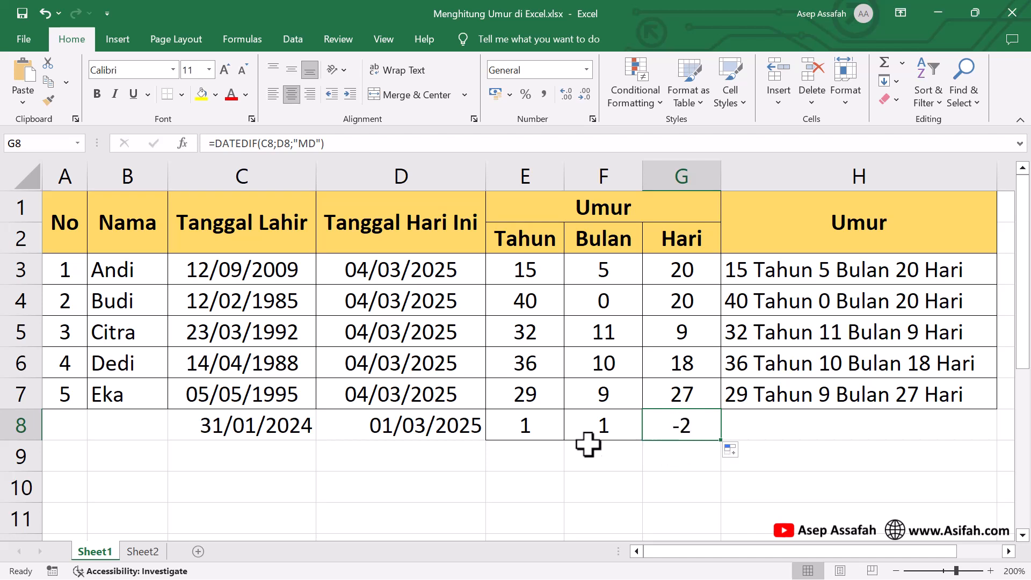
Step: Change the day of the test start date in C8 to 29 and check the days result in G8
click(267, 427)
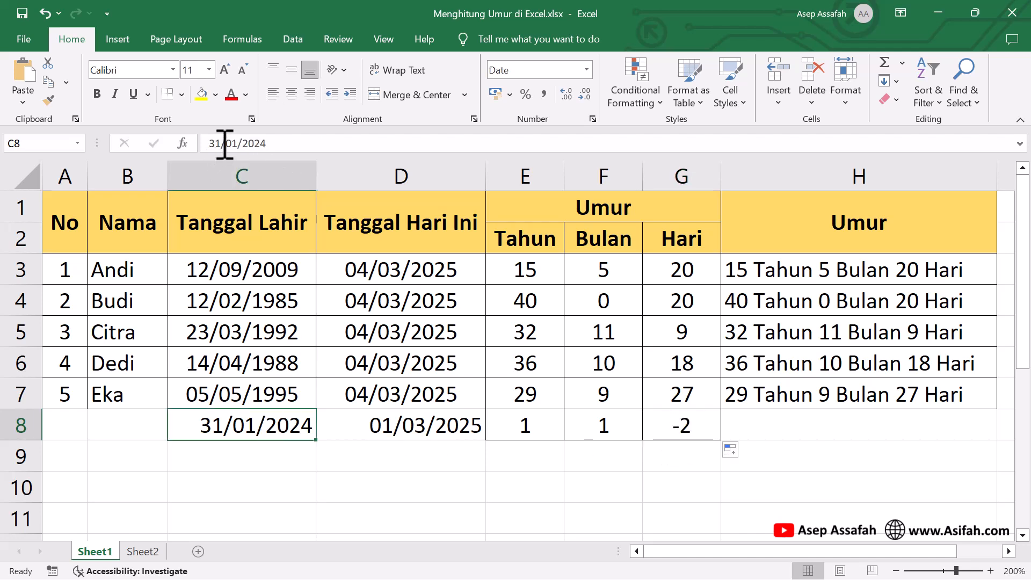
drag(220, 143, 173, 143)
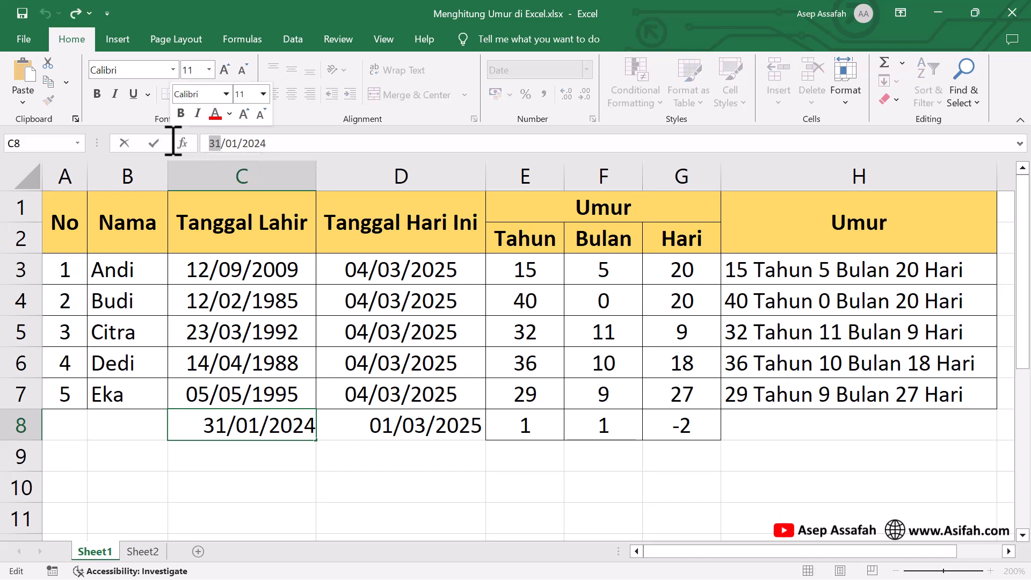
text(29)
key(Return)
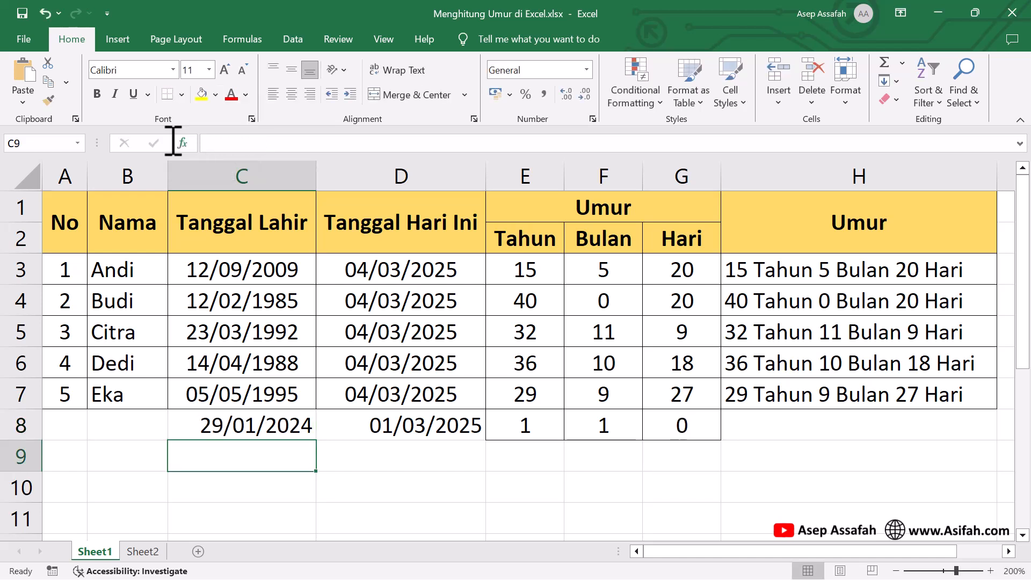
click(691, 425)
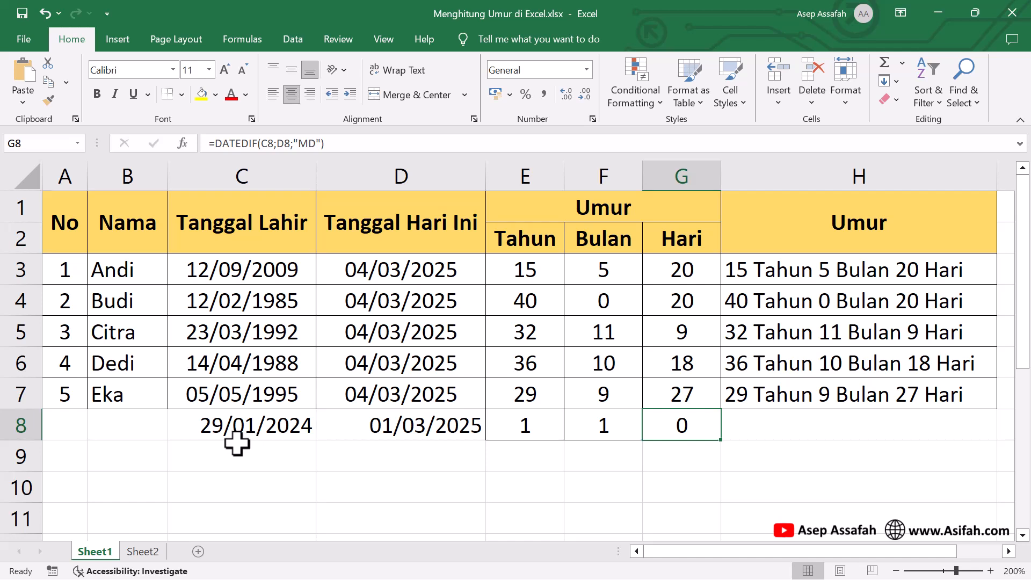
click(681, 458)
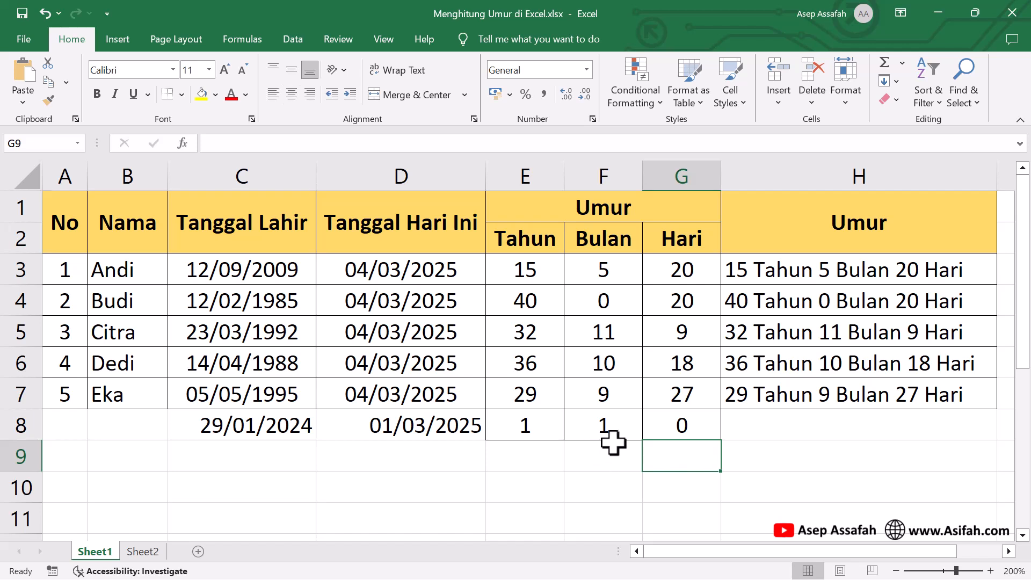
Step: Compare the "MD" formula in G3 and the Tahun and Bulan columns of Sheet1 with the formulas in D3:F3 of Sheet2
click(693, 275)
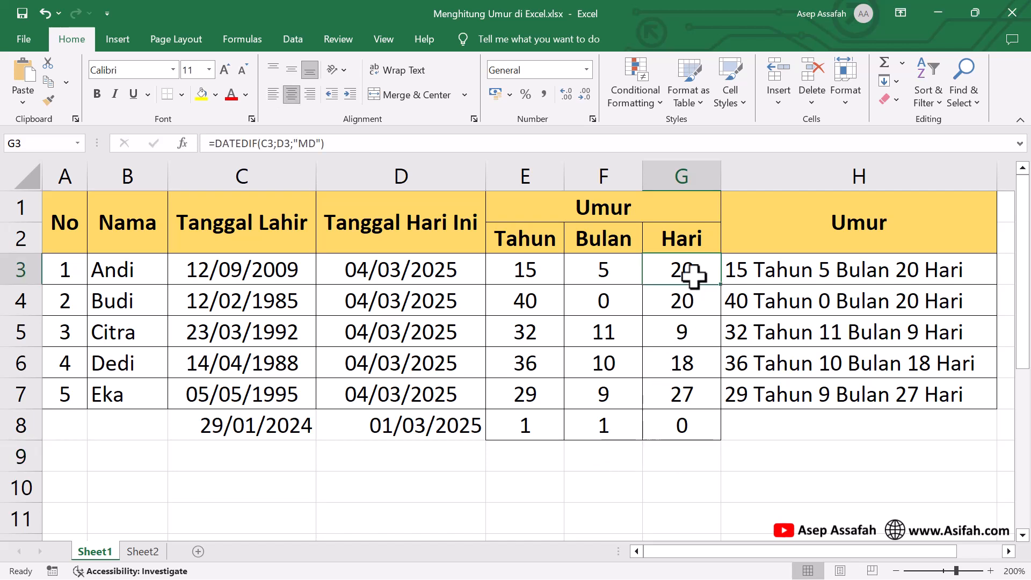
drag(533, 162, 604, 193)
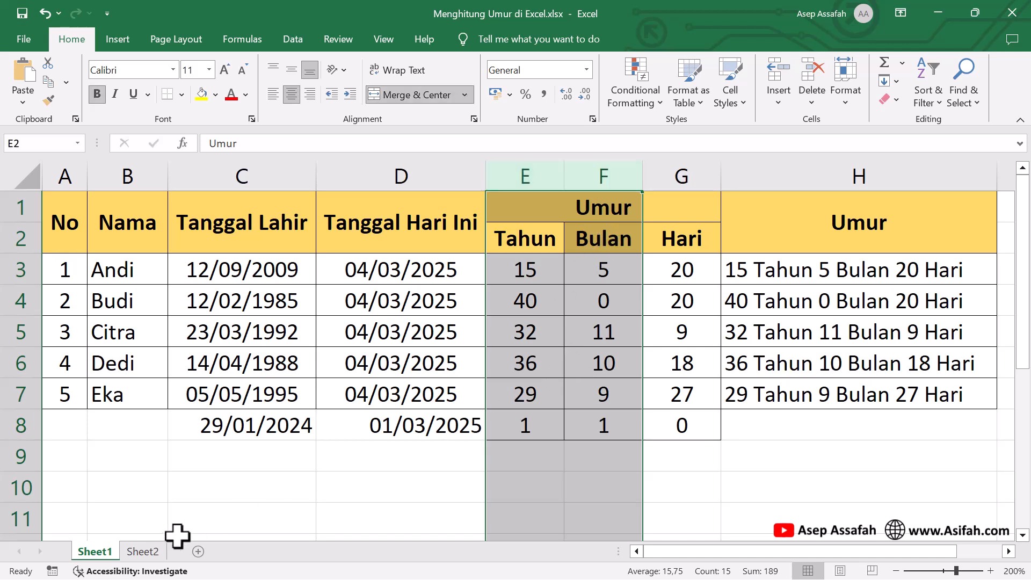
click(153, 554)
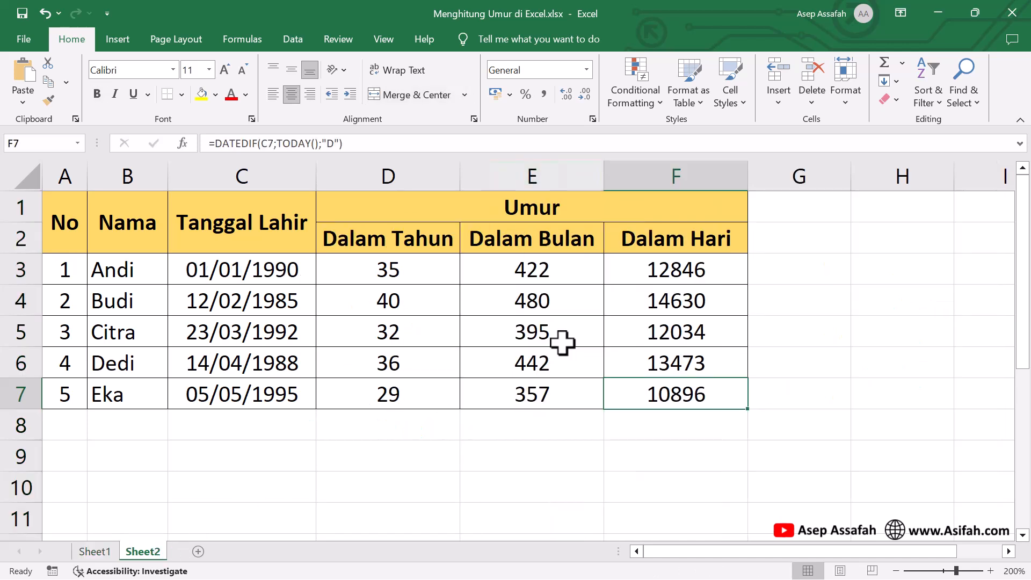
click(391, 269)
click(560, 272)
click(672, 270)
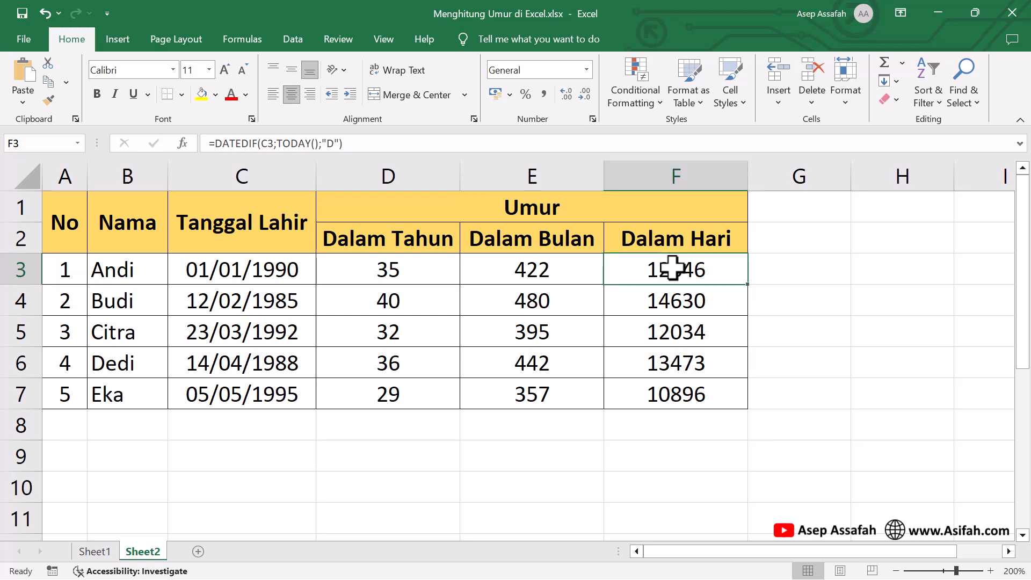
Step: Review the "MD" day formulas under Hari in column G of Sheet1, including the test row 8
click(111, 551)
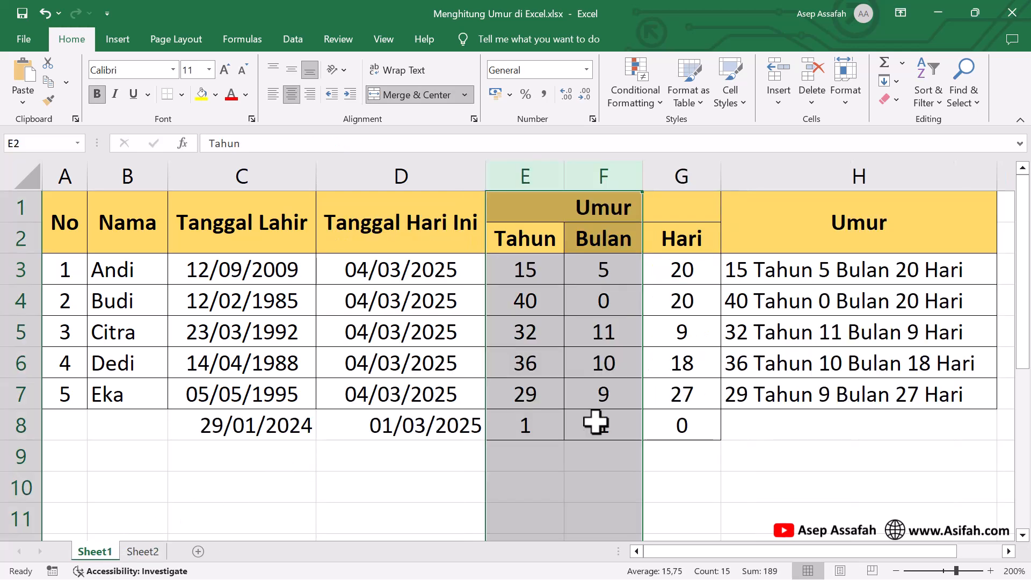
click(698, 269)
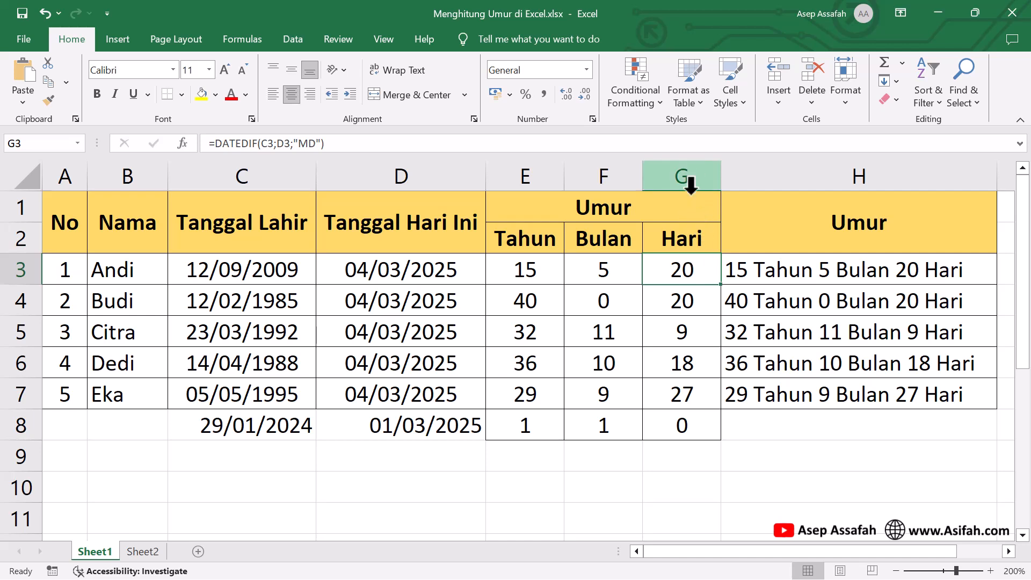
click(683, 303)
click(686, 333)
click(686, 361)
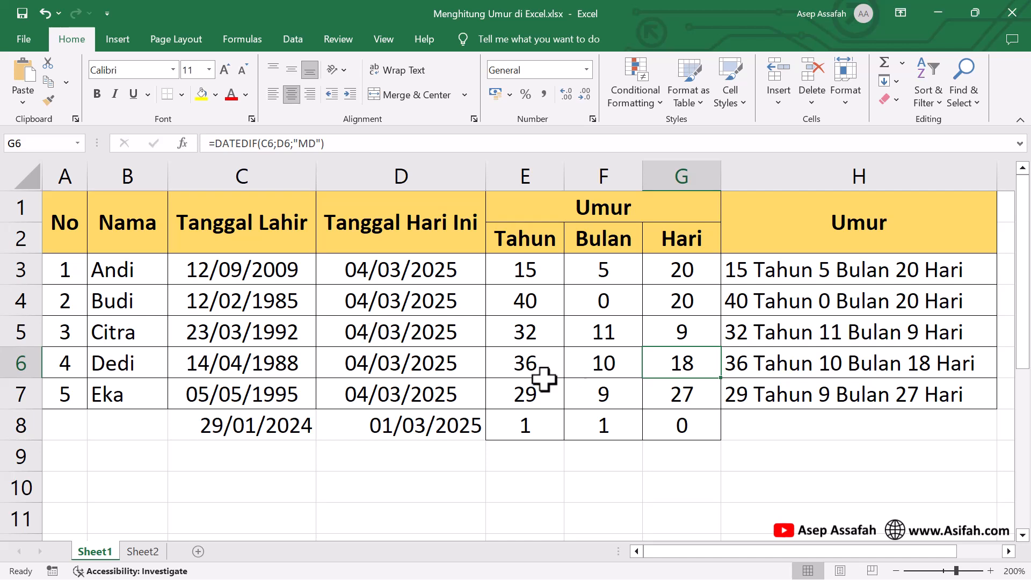
click(692, 274)
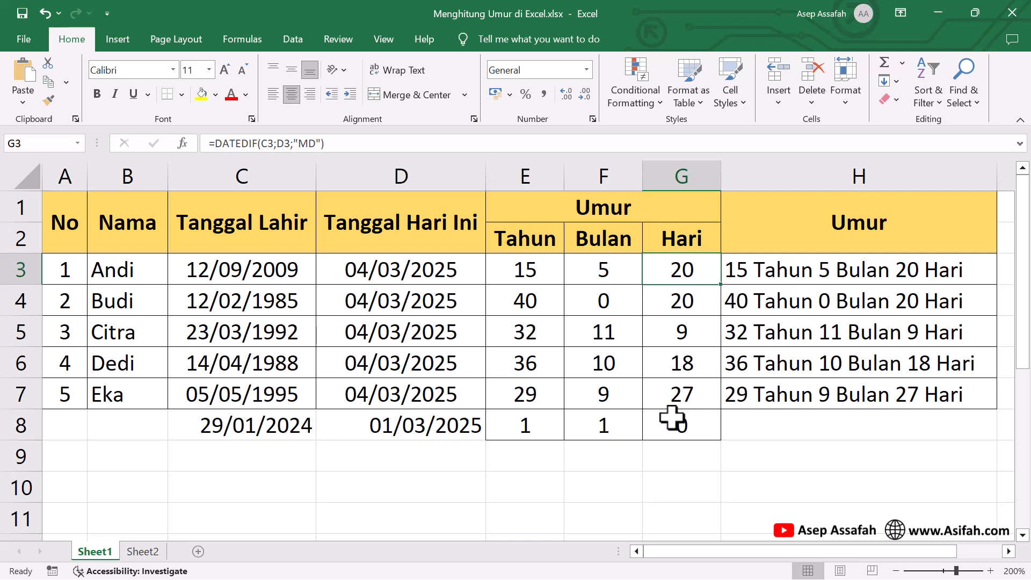
click(690, 426)
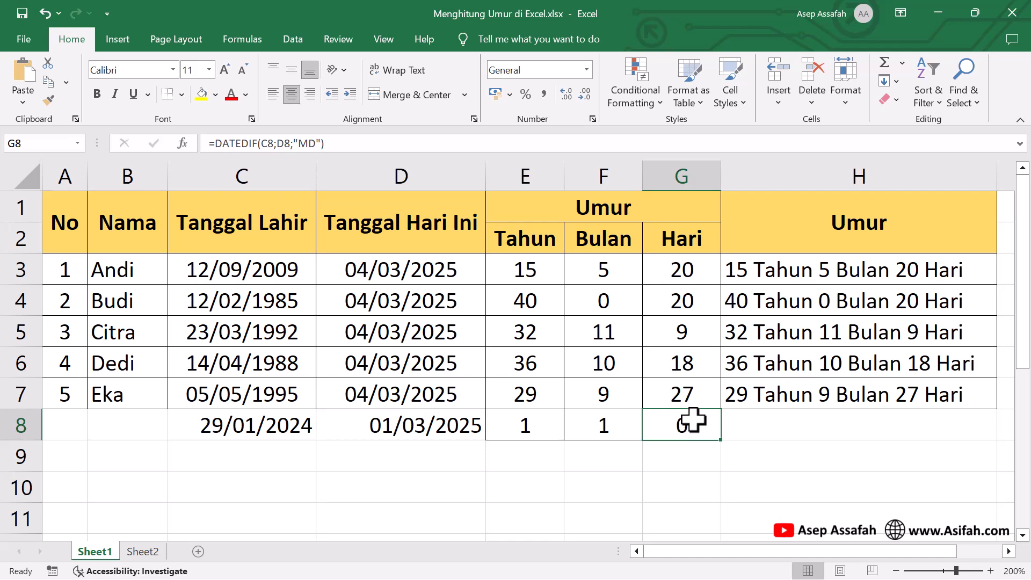
click(693, 275)
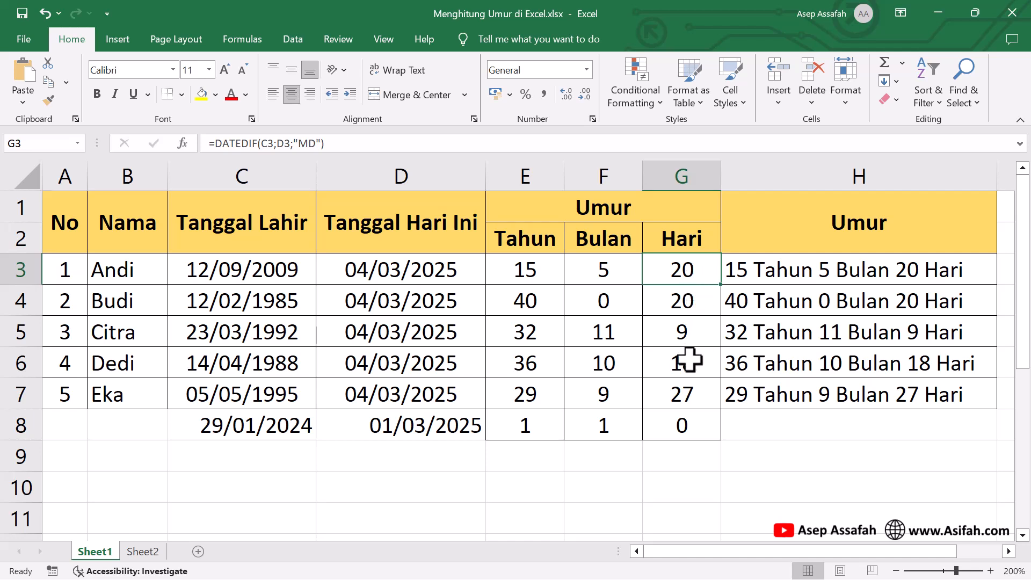